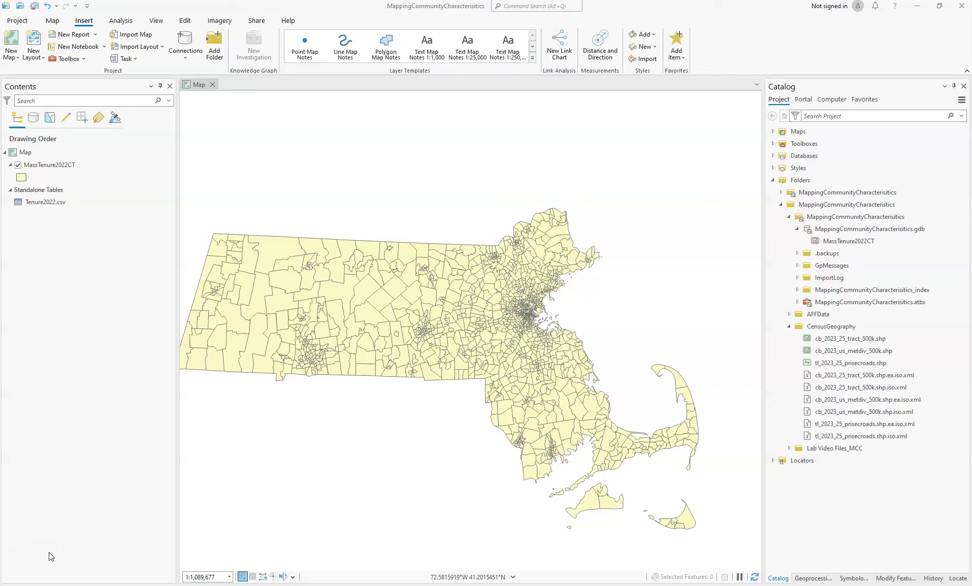
# - Add the cb_2023_us_metdiv_500k.shp shapefile from the CensusGeography folder to the map
pyautogui.click(48, 201)
pyautogui.click(64, 167)
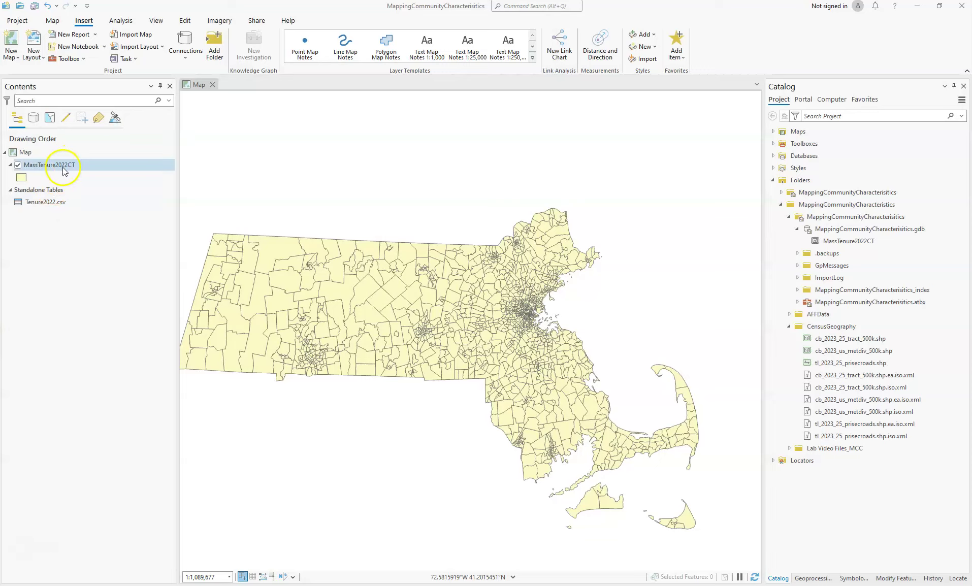
pyautogui.click(846, 353)
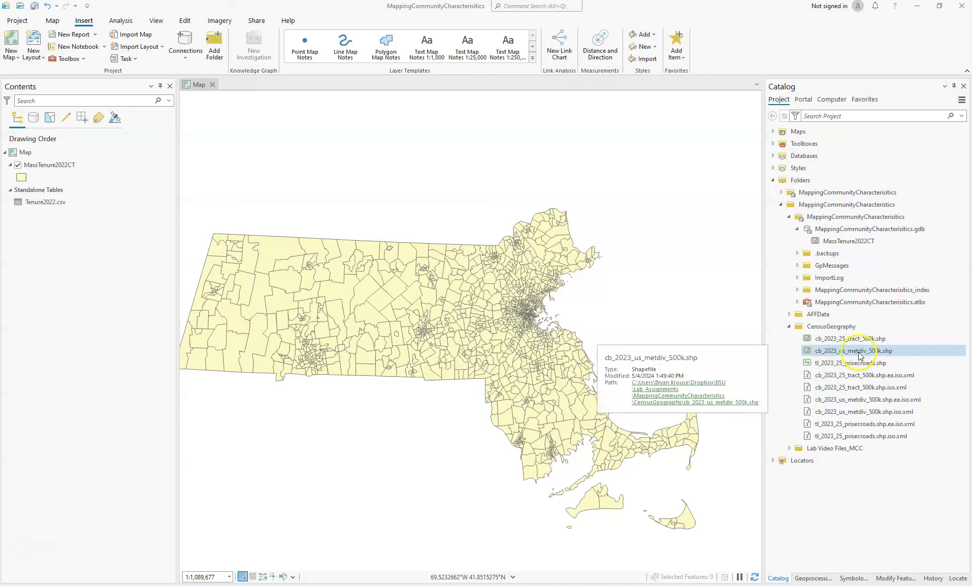
pyautogui.moveTo(862, 355); pyautogui.dragTo(627, 338)
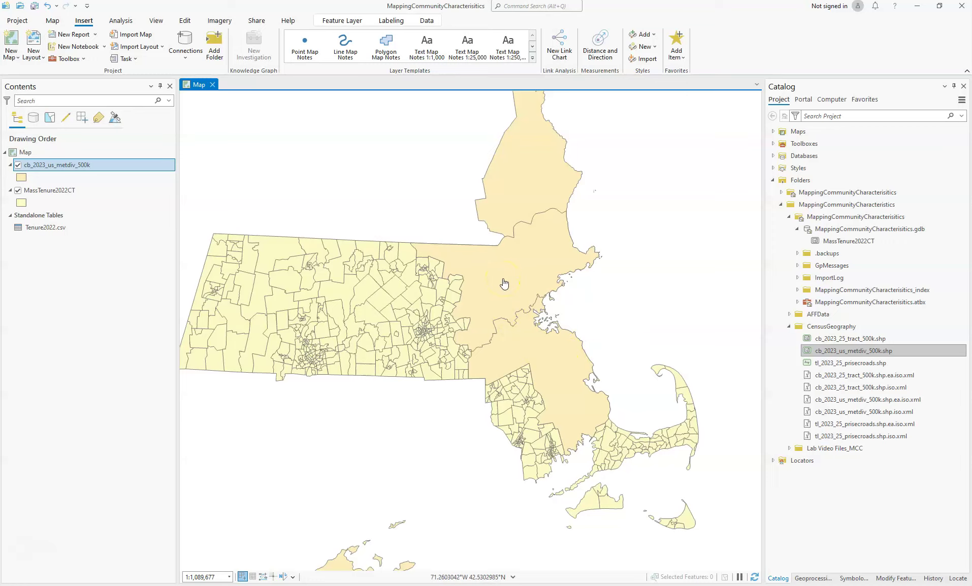
# - Select the two adjoining metropolitan divisions in eastern Massachusetts on the cb_2023_us_metdiv_500k layer
pyautogui.scroll(-5, 515, 289)
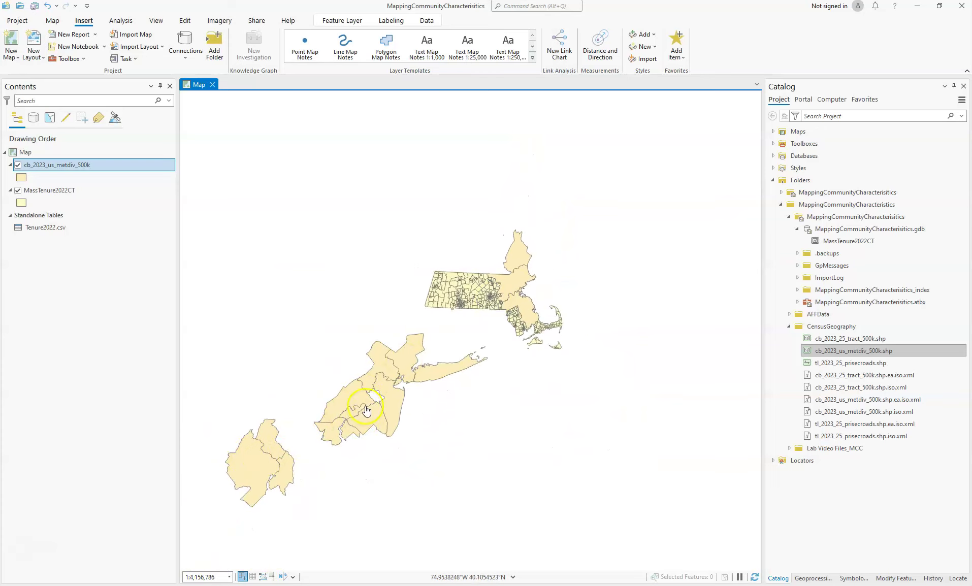
pyautogui.scroll(2, 376, 401)
pyautogui.scroll(1, 610, 290)
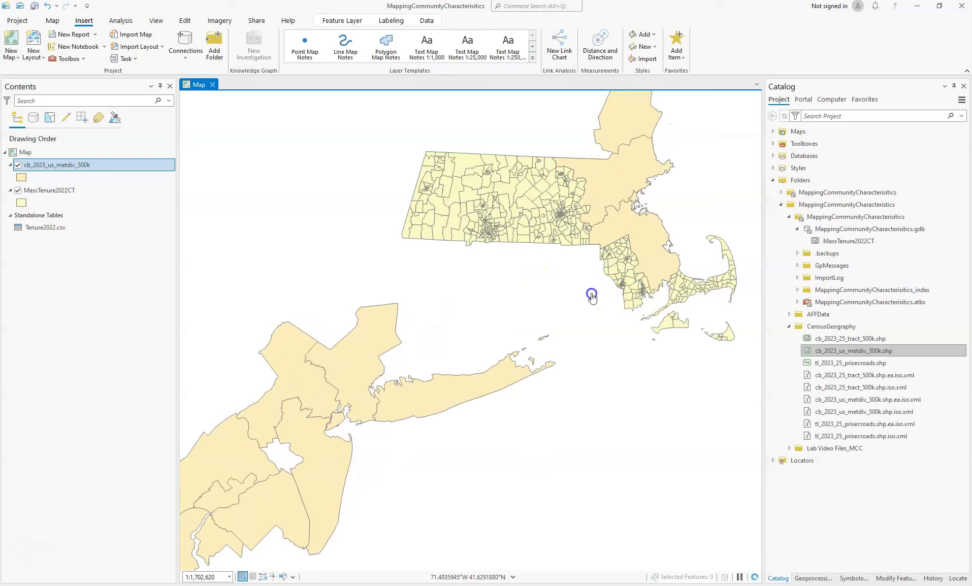
pyautogui.scroll(3, 584, 302)
pyautogui.scroll(-2, 527, 234)
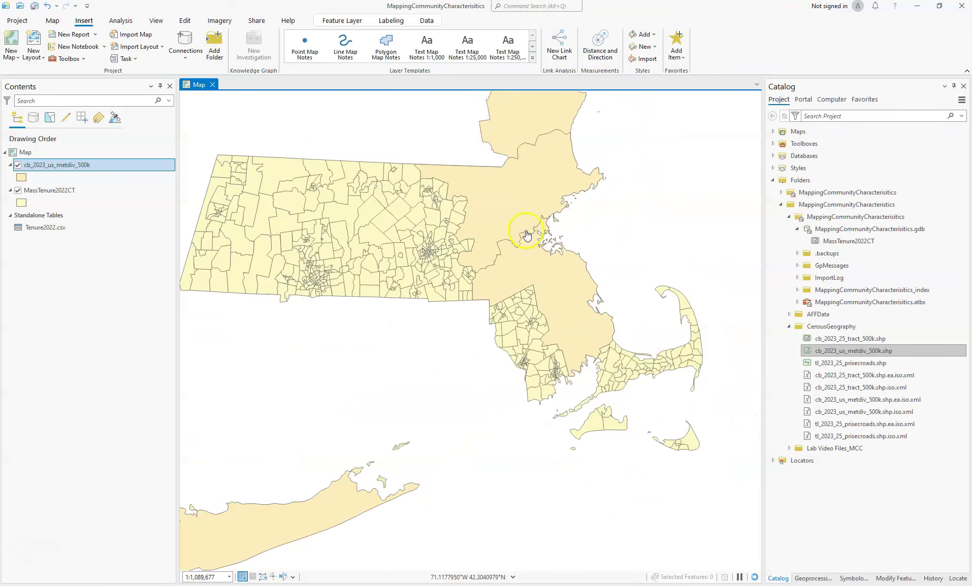
pyautogui.click(51, 22)
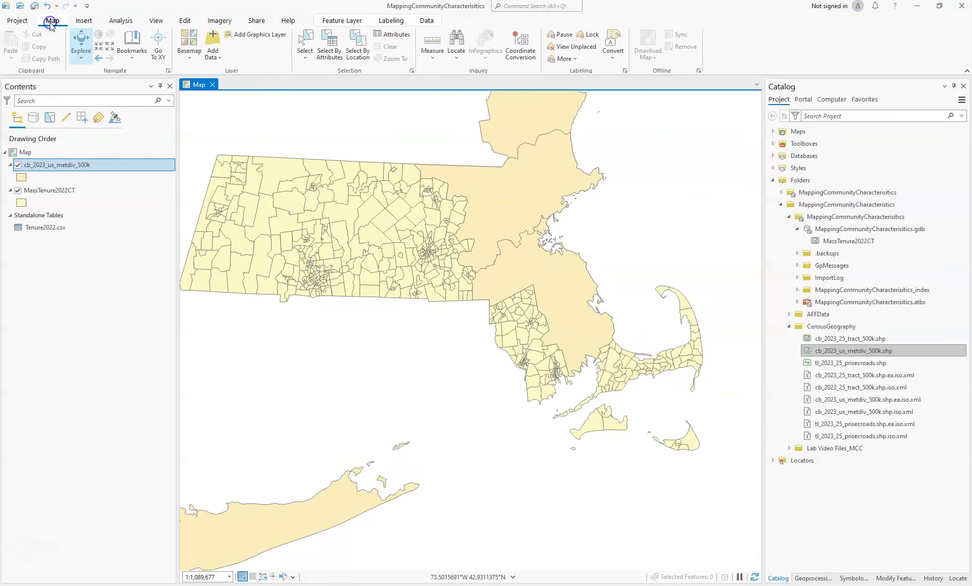
pyautogui.click(306, 55)
pyautogui.click(316, 76)
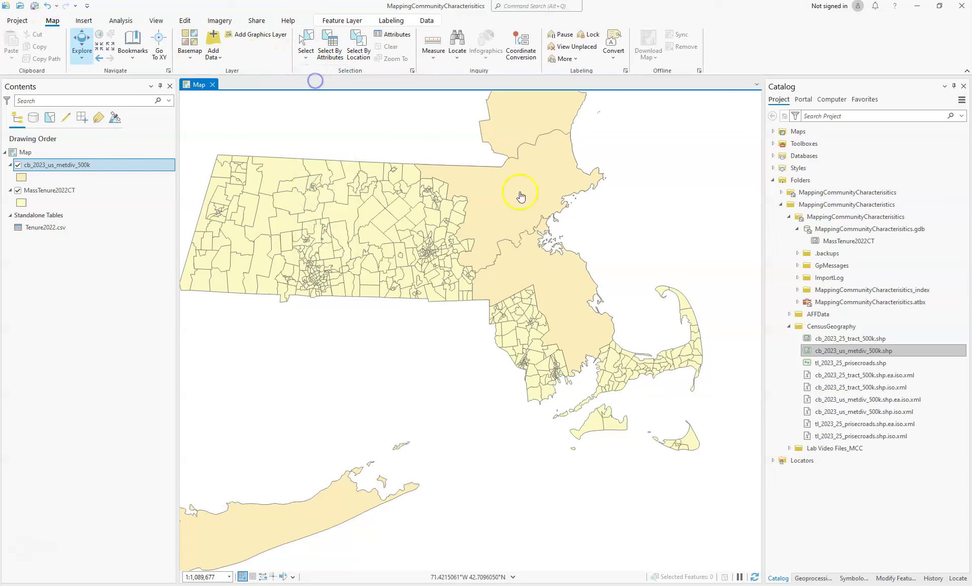
pyautogui.click(520, 198)
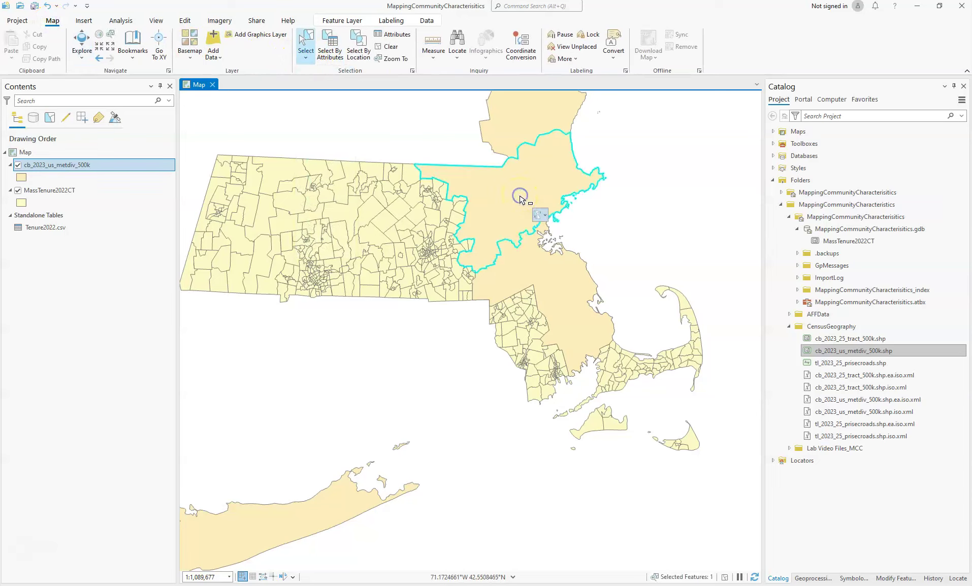
pyautogui.click(552, 277)
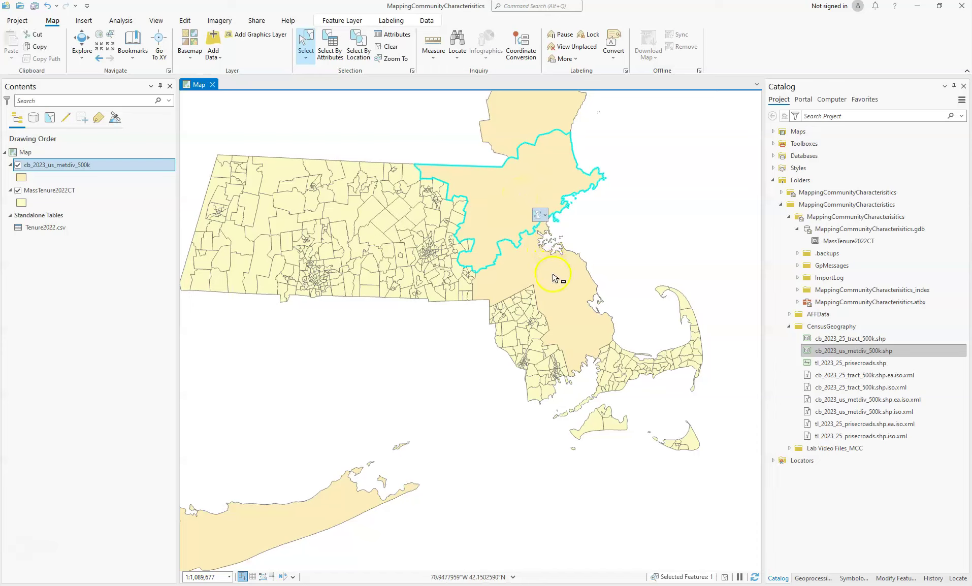
# - Check the selected records in the cb_2023_us_metdiv_500k layer's attribute table and close the table
pyautogui.rightClick(51, 165)
pyautogui.click(74, 175)
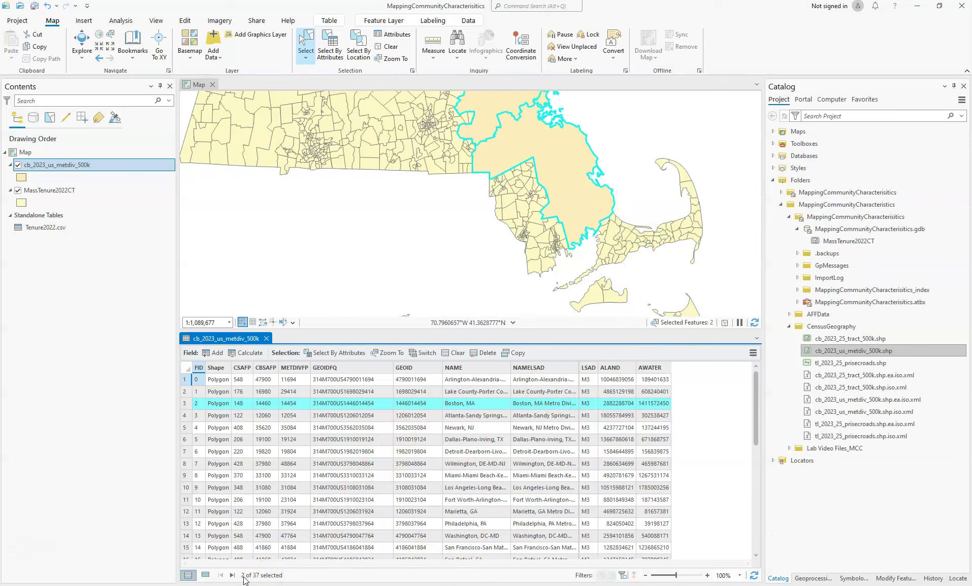
pyautogui.click(266, 338)
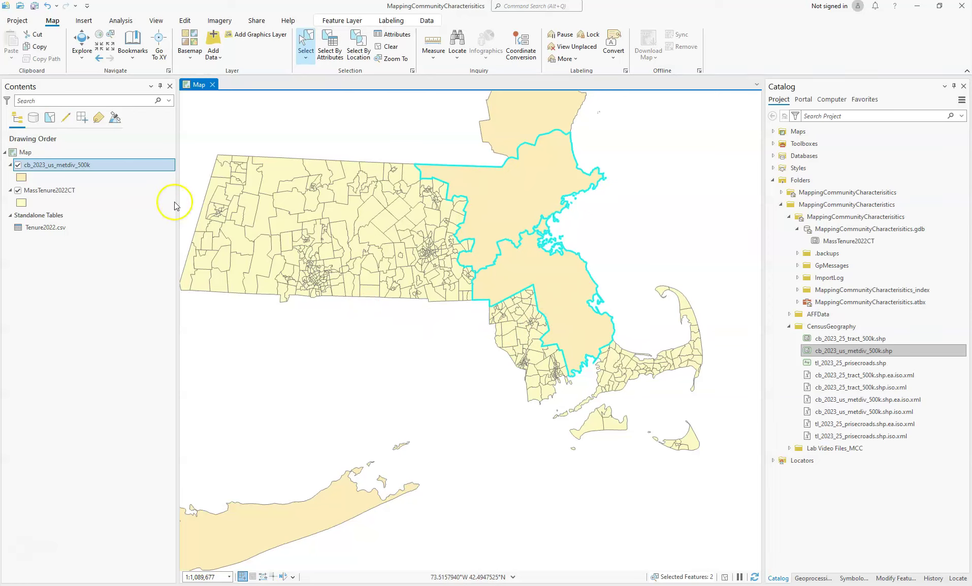
# - Set up a feature export of the selected cb_2023_us_metdiv_500k records, naming the output feature class GBRegion in the project geodatabase
pyautogui.rightClick(91, 168)
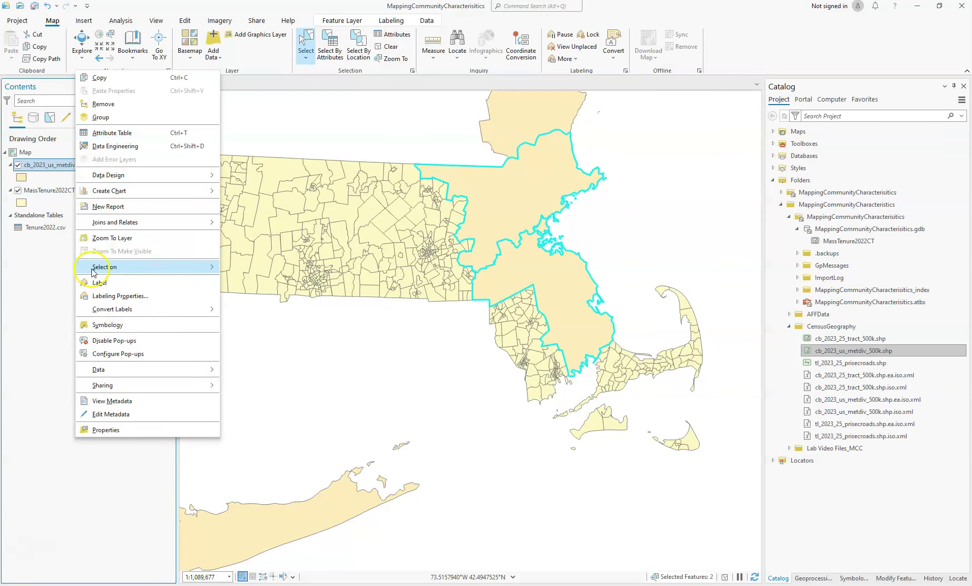
pyautogui.moveTo(136, 370)
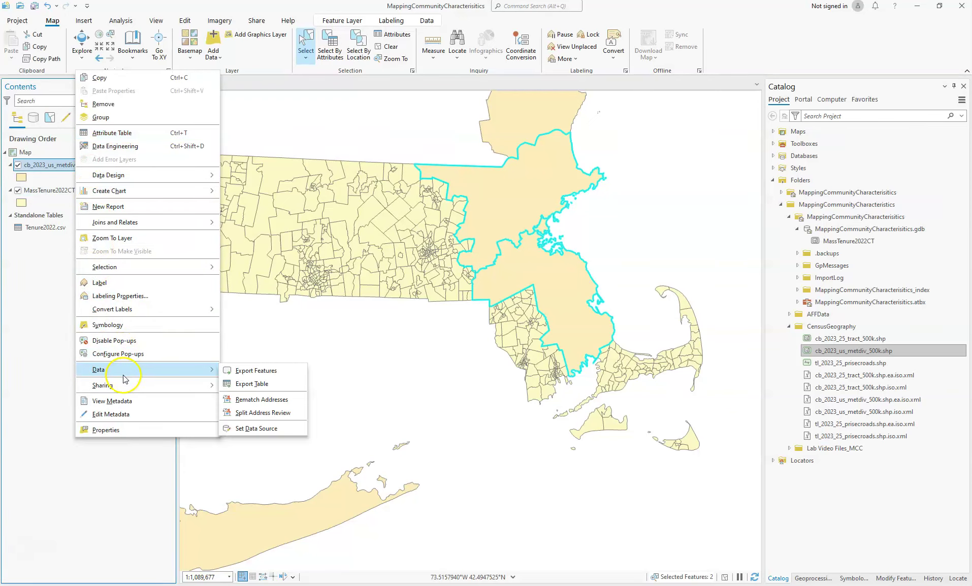
pyautogui.click(254, 373)
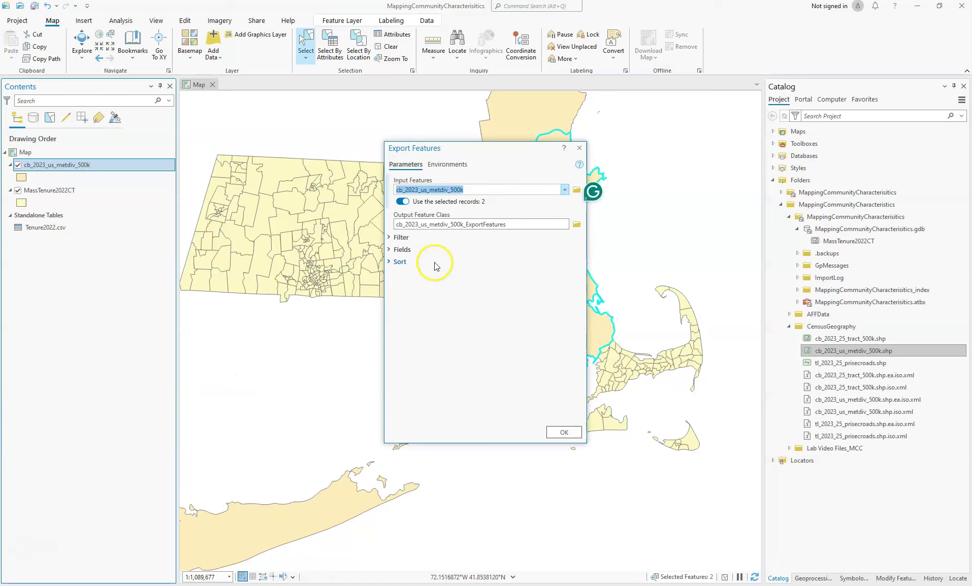
pyautogui.moveTo(481, 225); pyautogui.dragTo(423, 225)
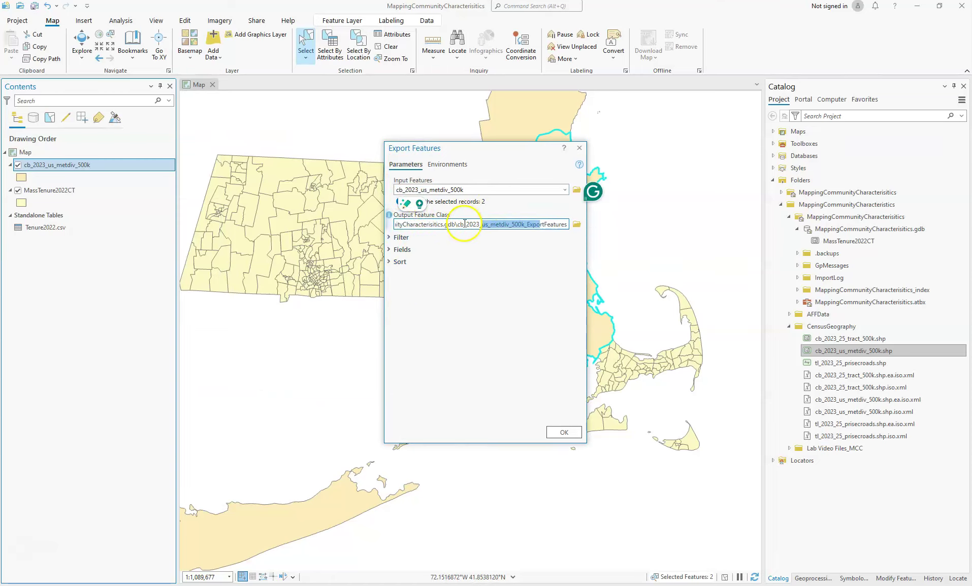
pyautogui.moveTo(458, 224); pyautogui.dragTo(567, 238)
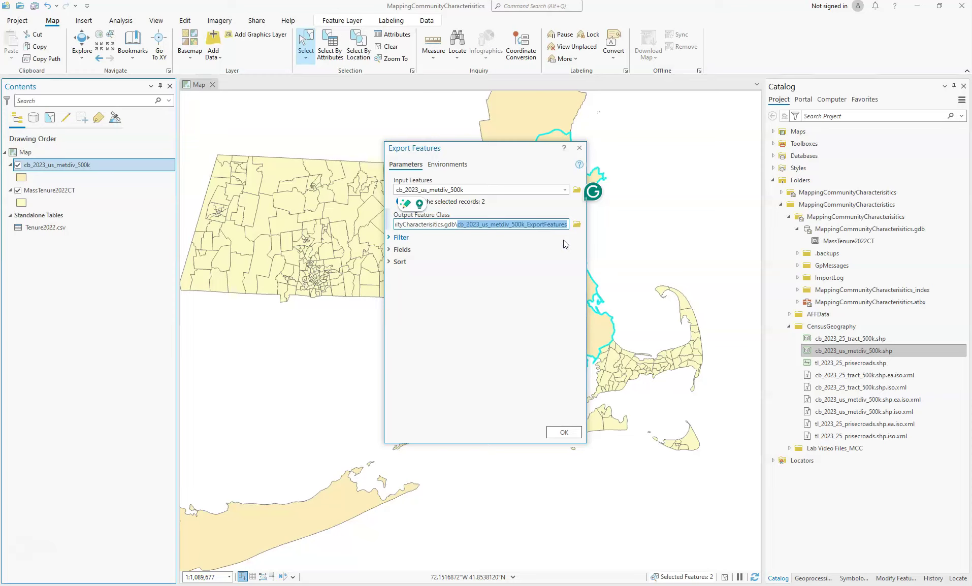
pyautogui.write('GB')
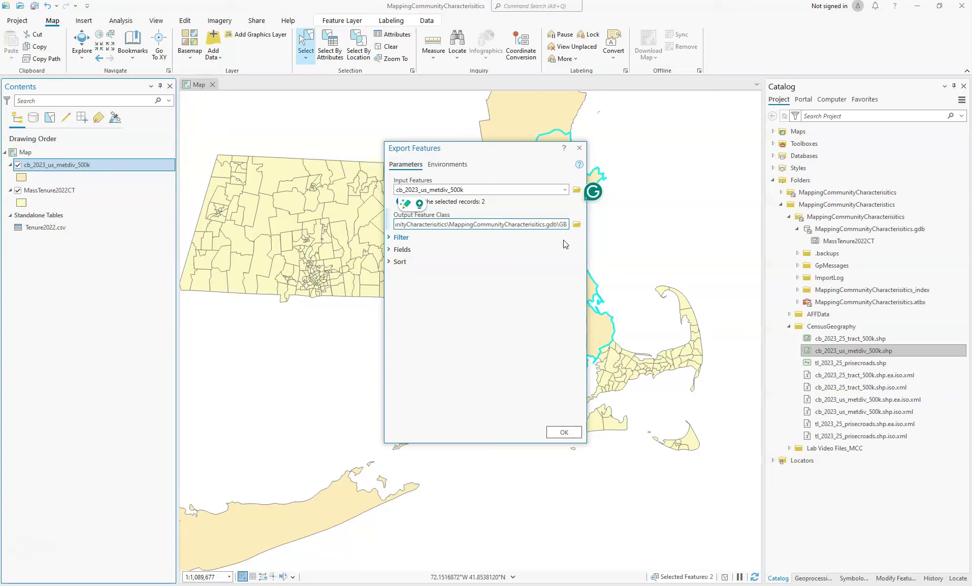
pyautogui.write('Region')
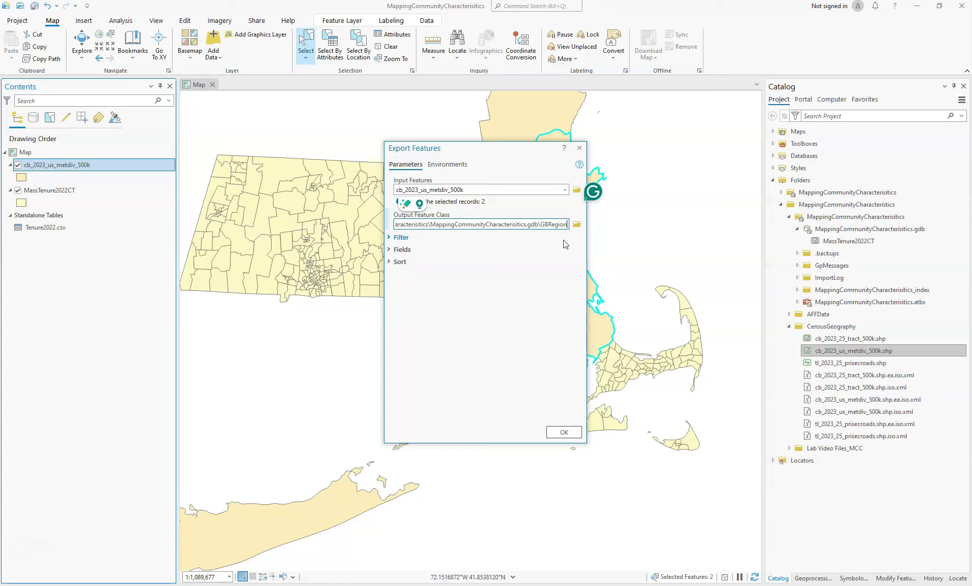
# - Open the export's environment settings and inspect the cb_2023_us_metdiv_500k layer's spatial reference in its properties
pyautogui.click(447, 165)
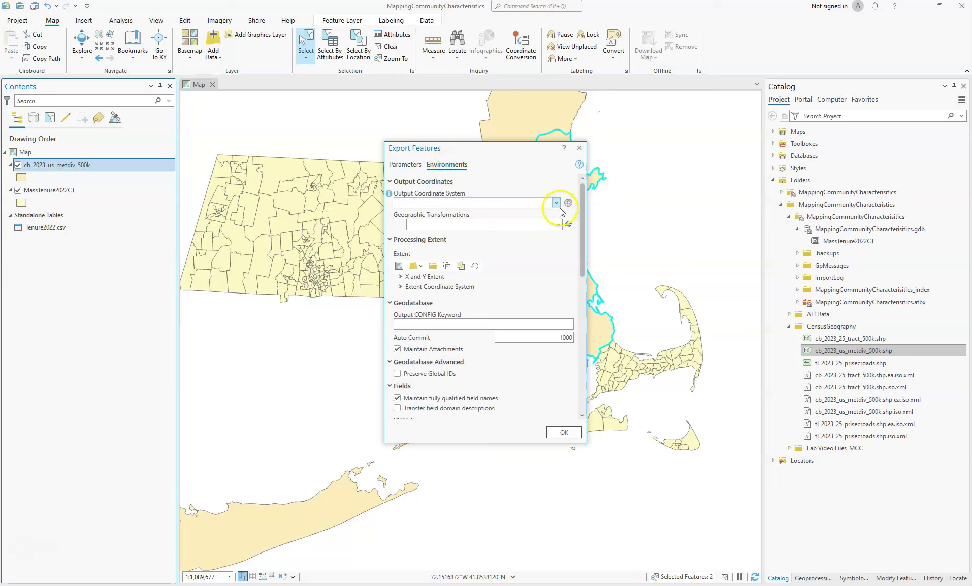
pyautogui.rightClick(68, 166)
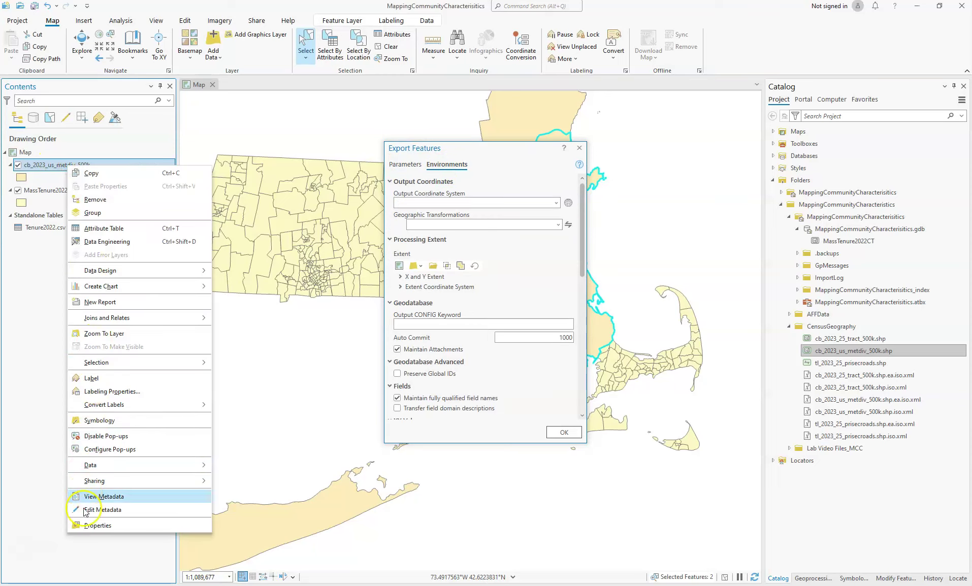
pyautogui.click(95, 524)
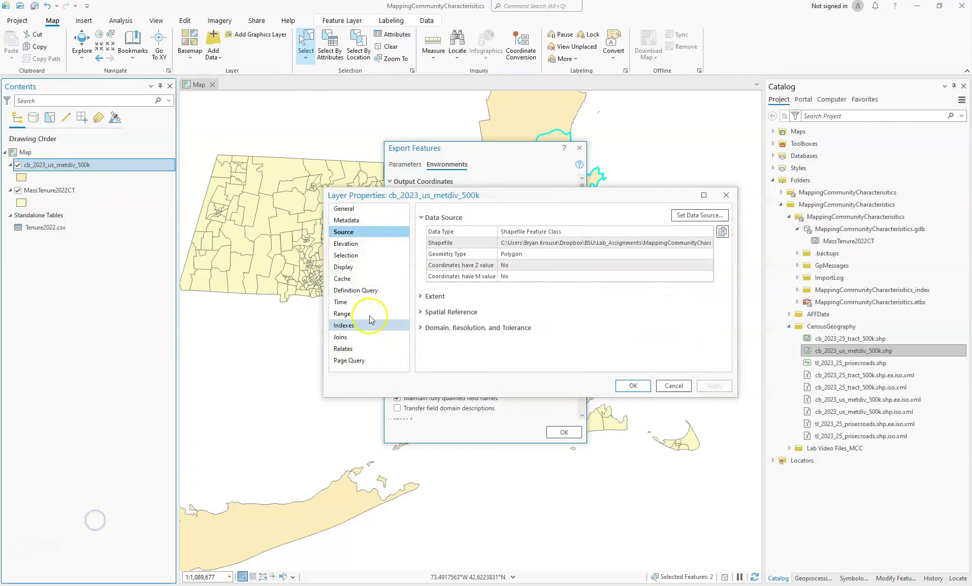
pyautogui.click(457, 311)
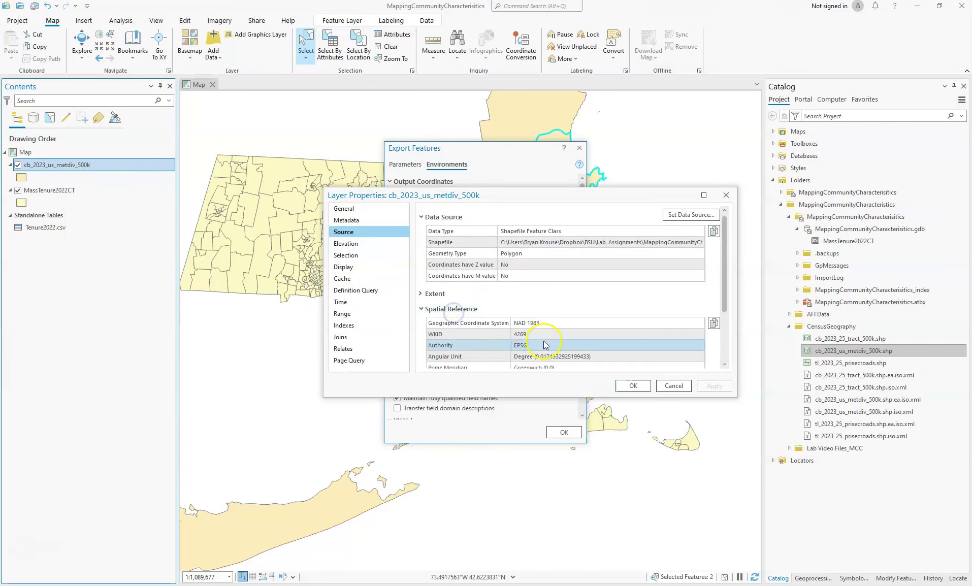
pyautogui.click(542, 324)
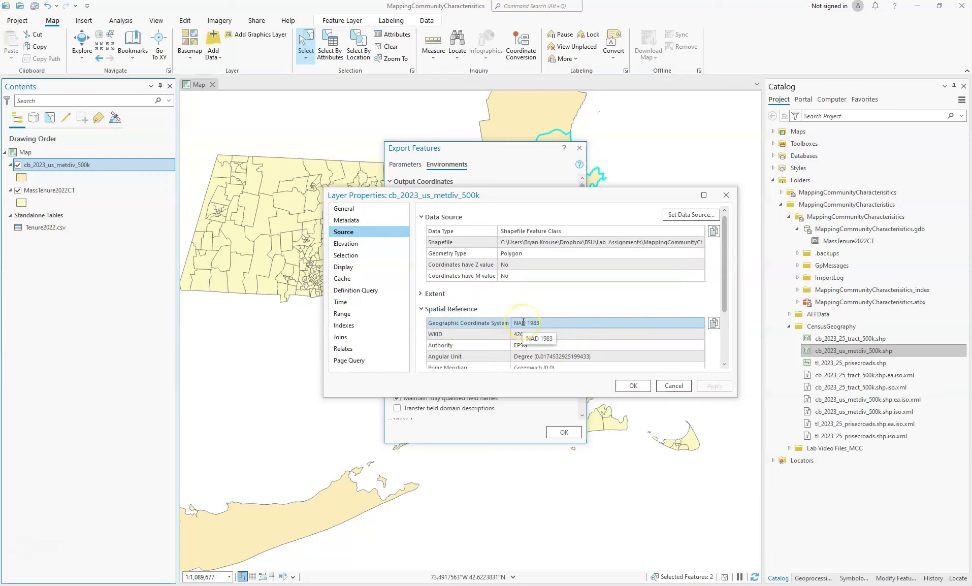
pyautogui.click(549, 127)
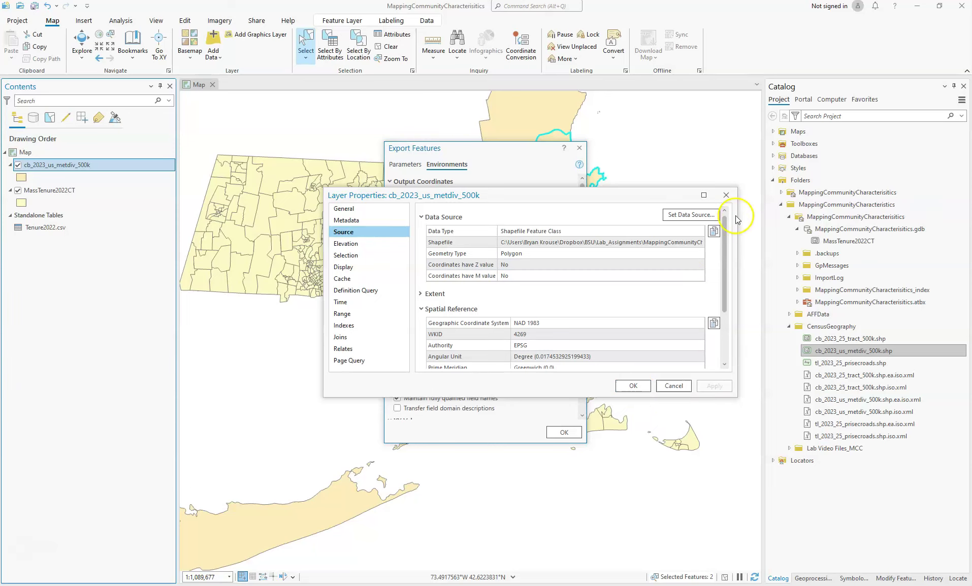
pyautogui.click(727, 195)
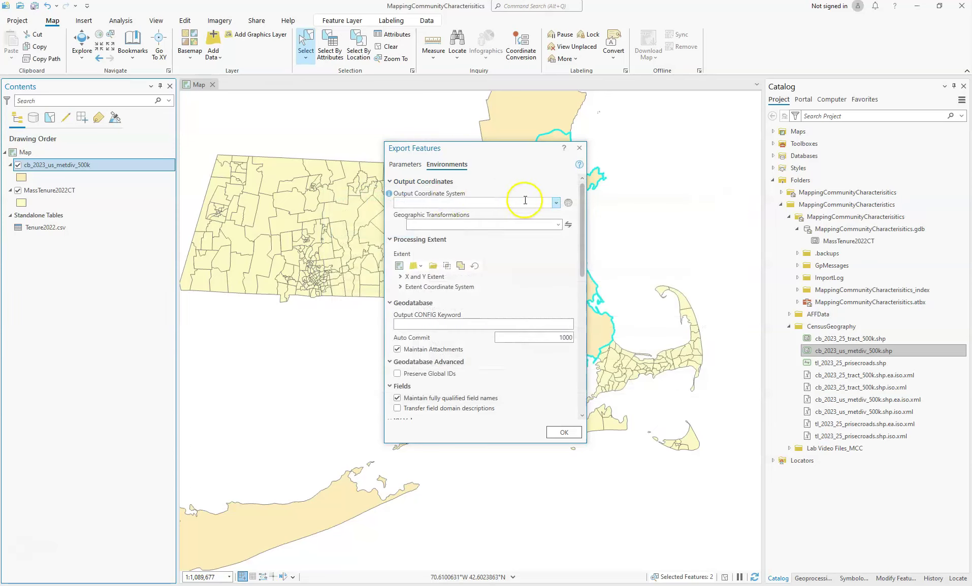
# - Set the export's output coordinate system to Current Map [Map] and run the export
pyautogui.click(556, 203)
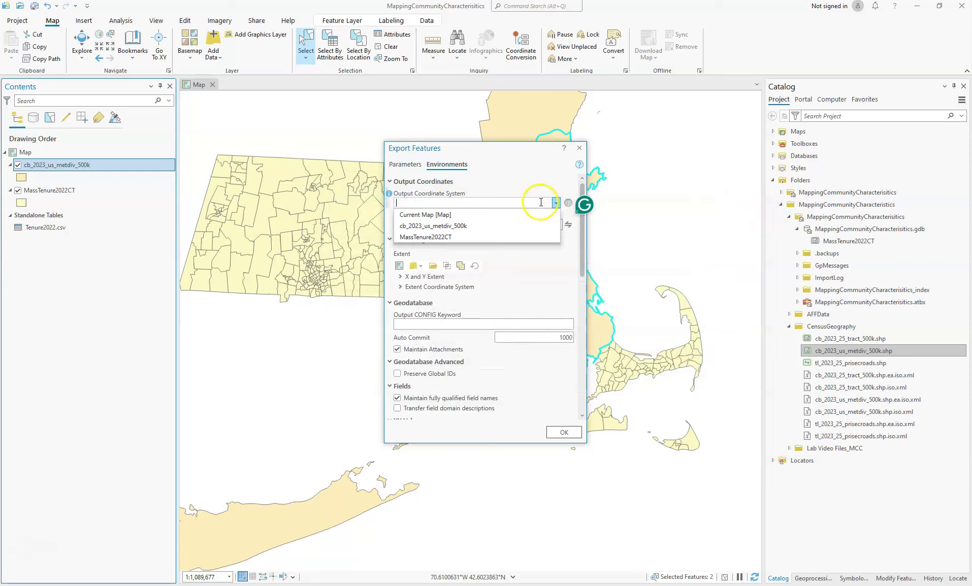
pyautogui.click(450, 215)
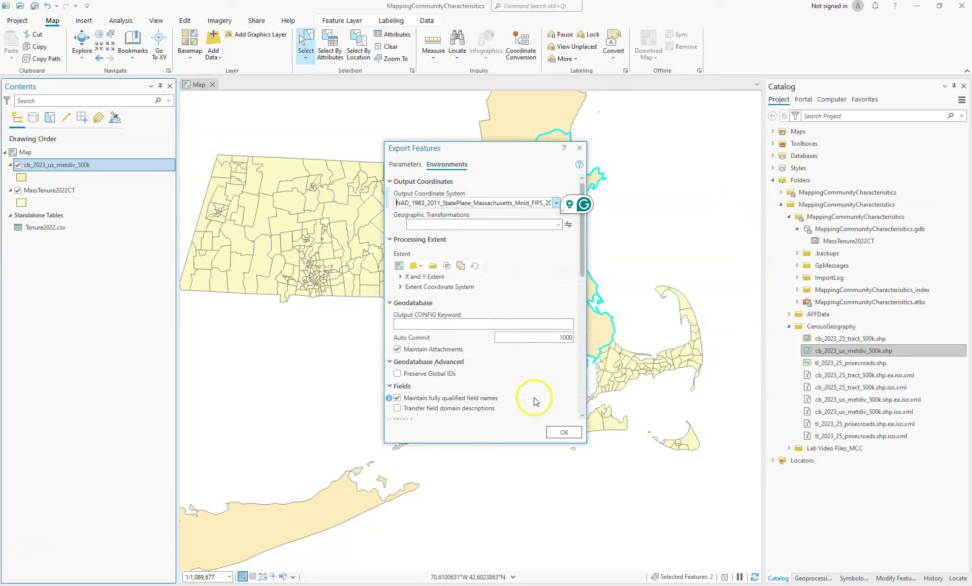
pyautogui.click(396, 165)
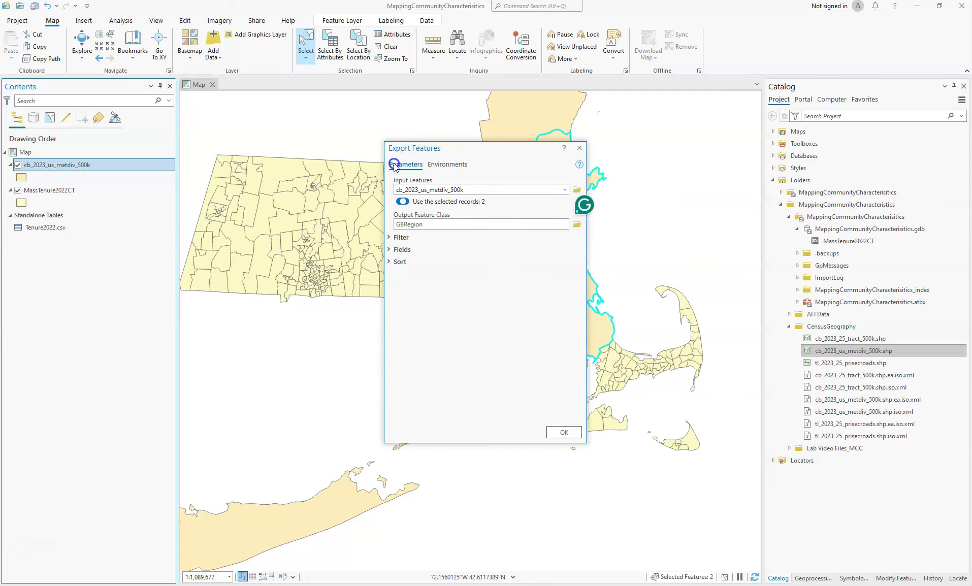
pyautogui.click(559, 434)
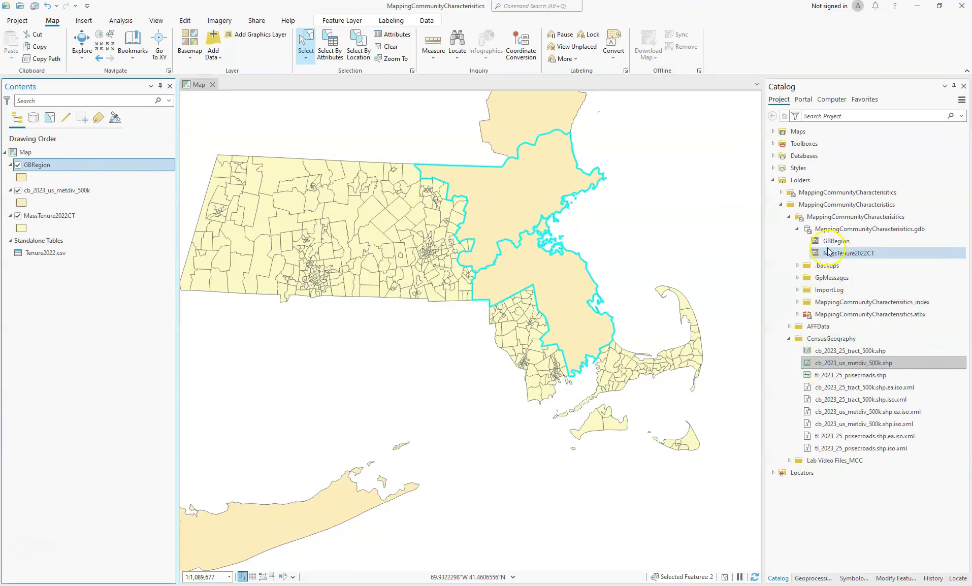
# - Turn off the original cb_2023_us_metdiv_500k layer and remove it from the map
pyautogui.click(837, 242)
pyautogui.click(21, 193)
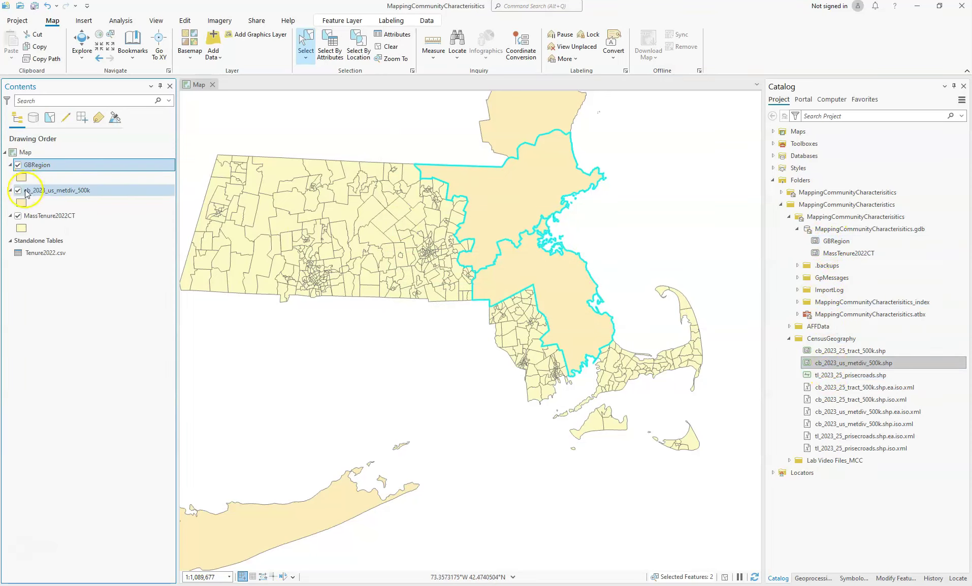
pyautogui.click(19, 192)
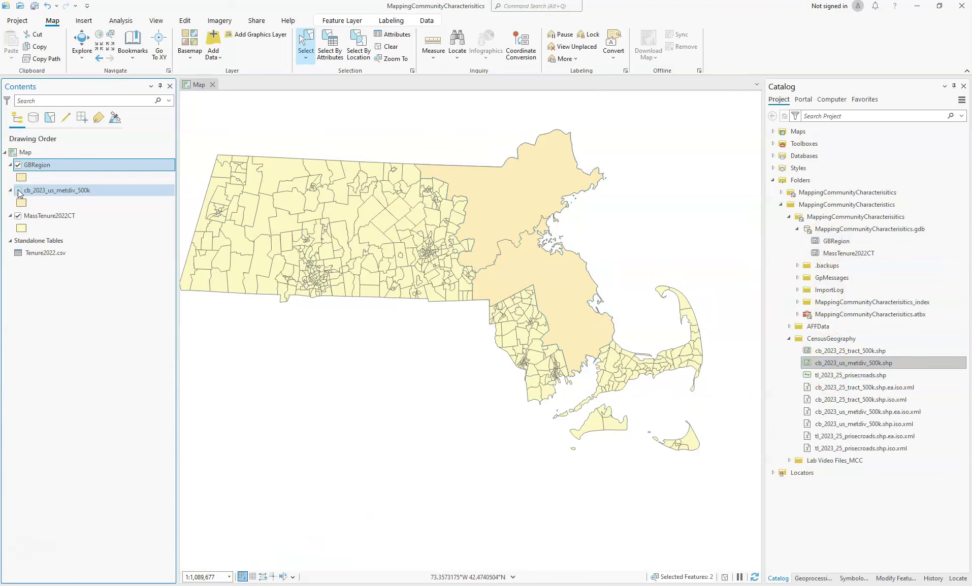
pyautogui.rightClick(58, 190)
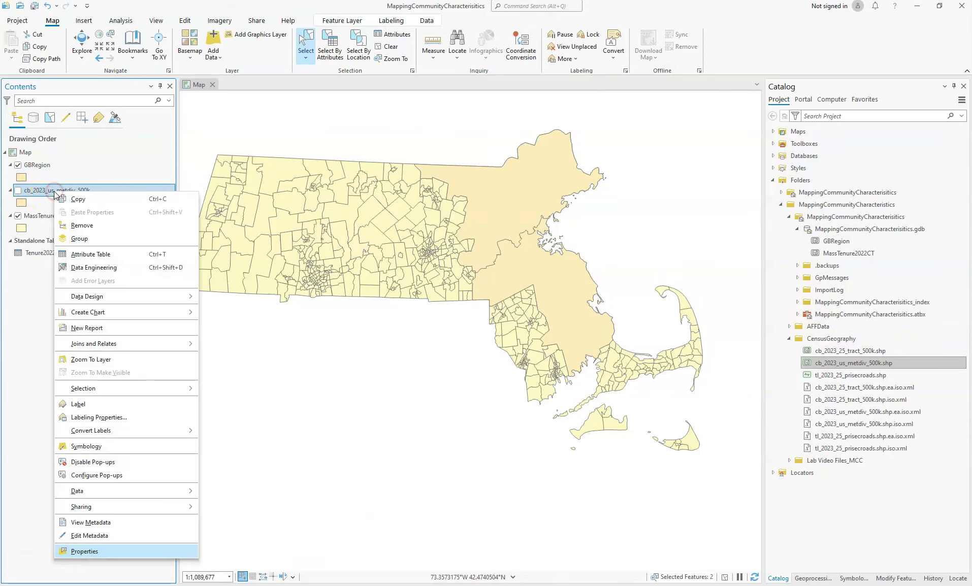
pyautogui.click(69, 225)
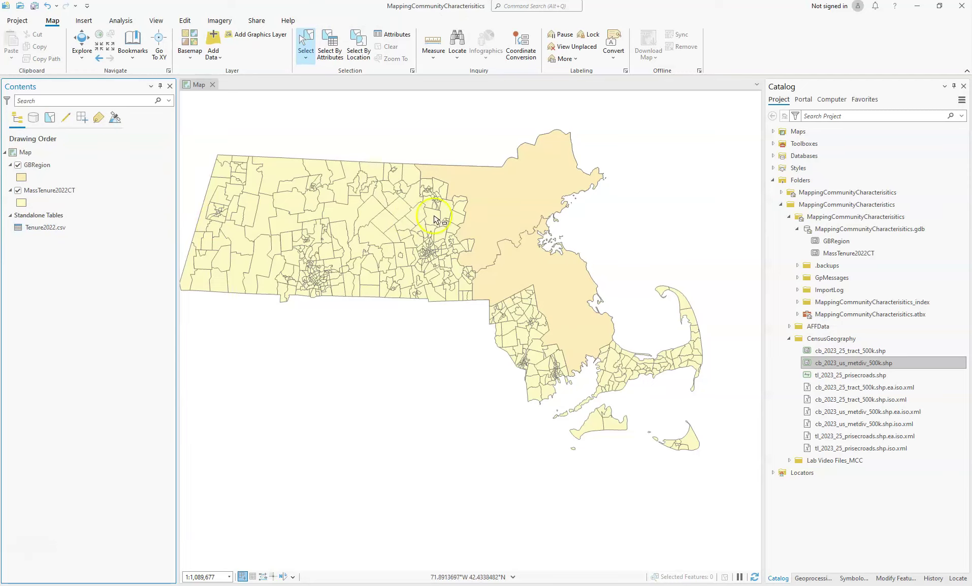
# - Style the GBRegion layer with the first Black Outline polygon symbol of the ArcGIS 2D gallery
pyautogui.click(486, 207)
pyautogui.click(21, 177)
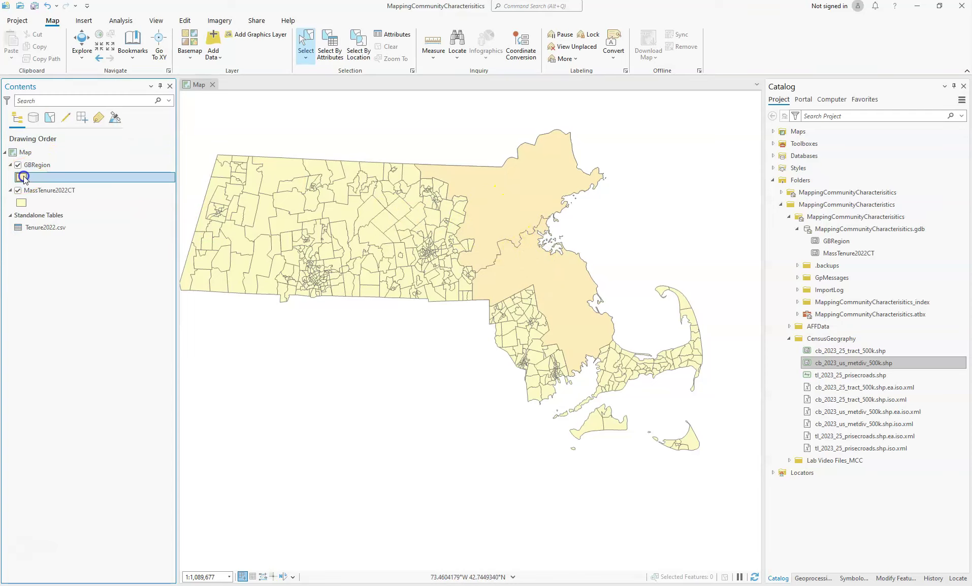
pyautogui.click(792, 188)
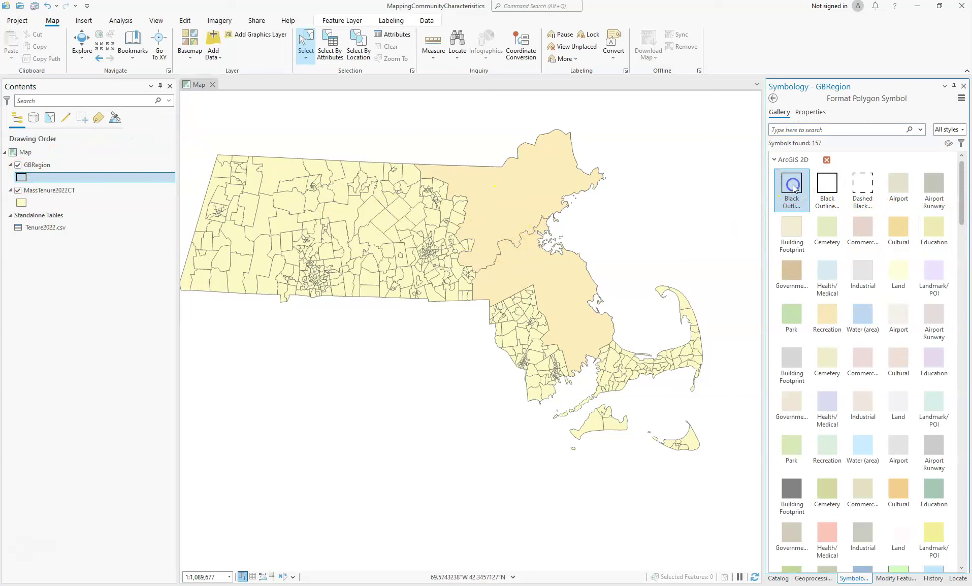
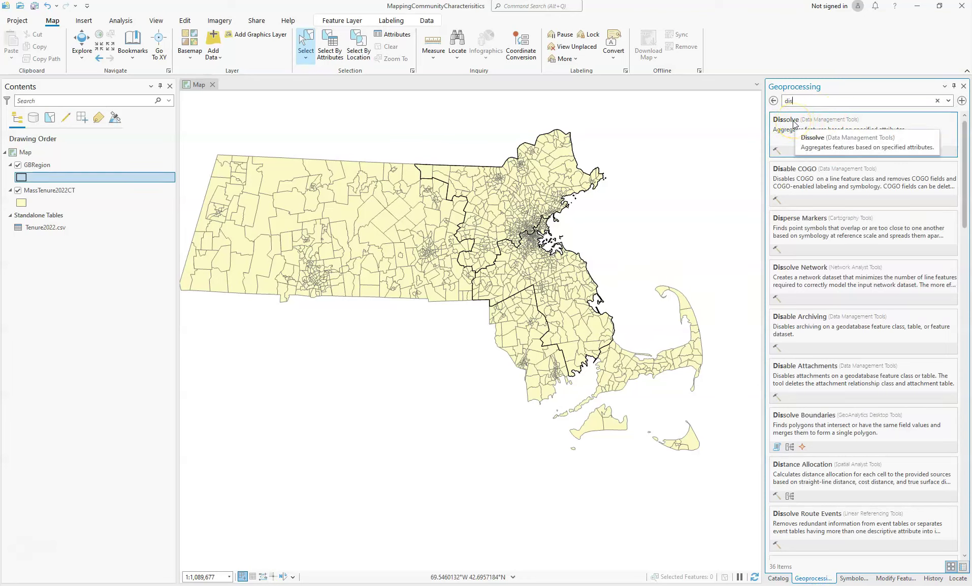
# - Dissolve GBRegion into the output feature class GBRegion_Dissolve without dissolve fields, and hide the original GBRegion layer
pyautogui.click(795, 123)
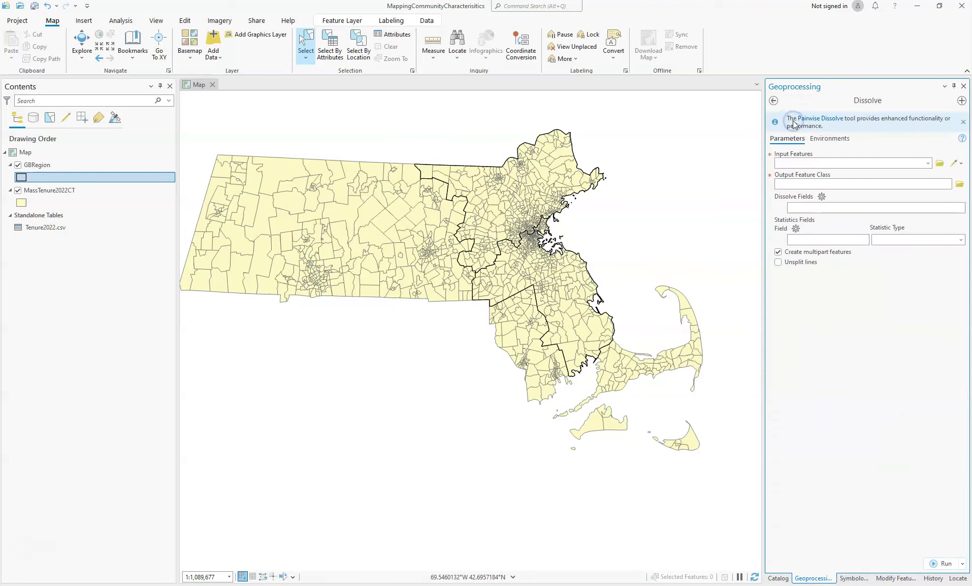
pyautogui.click(930, 165)
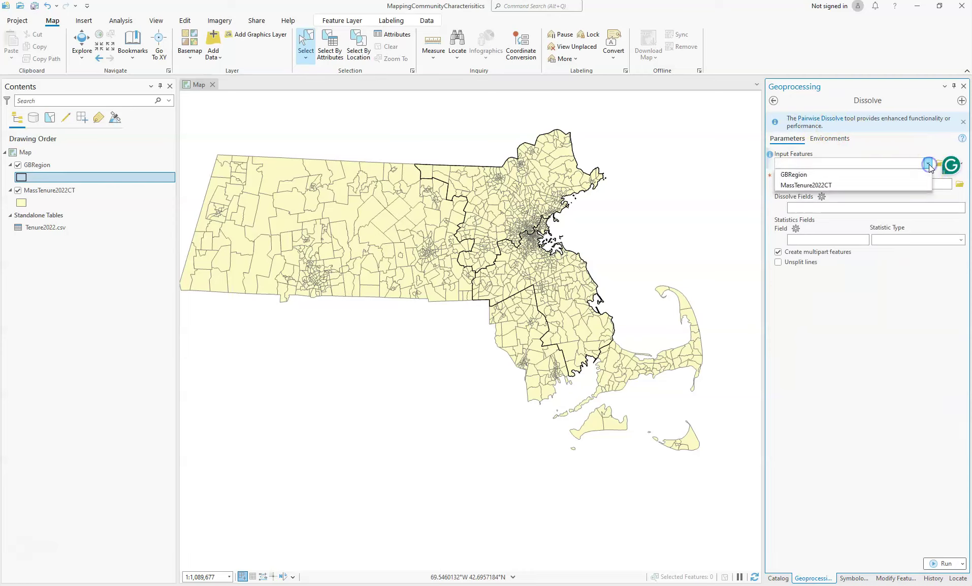
pyautogui.click(891, 169)
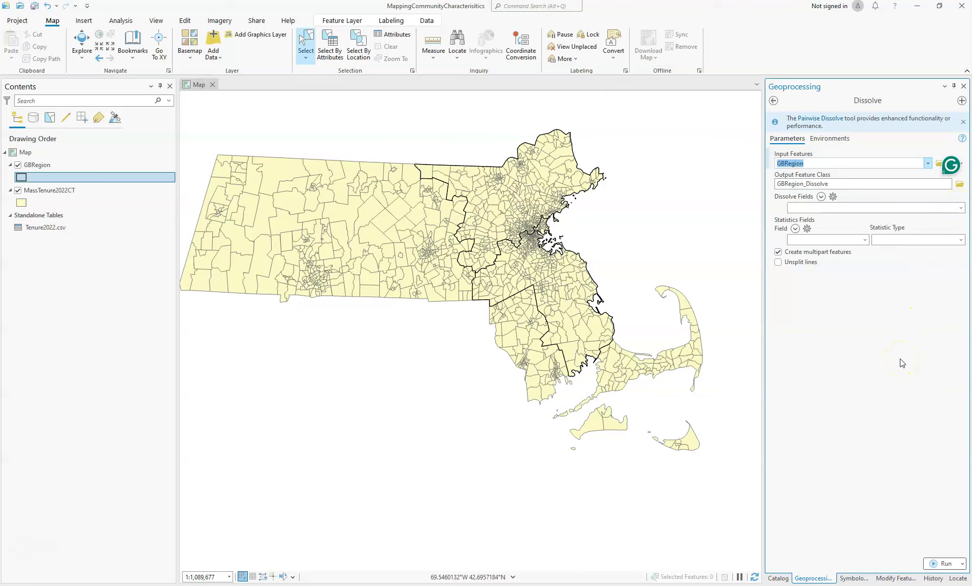
pyautogui.click(943, 566)
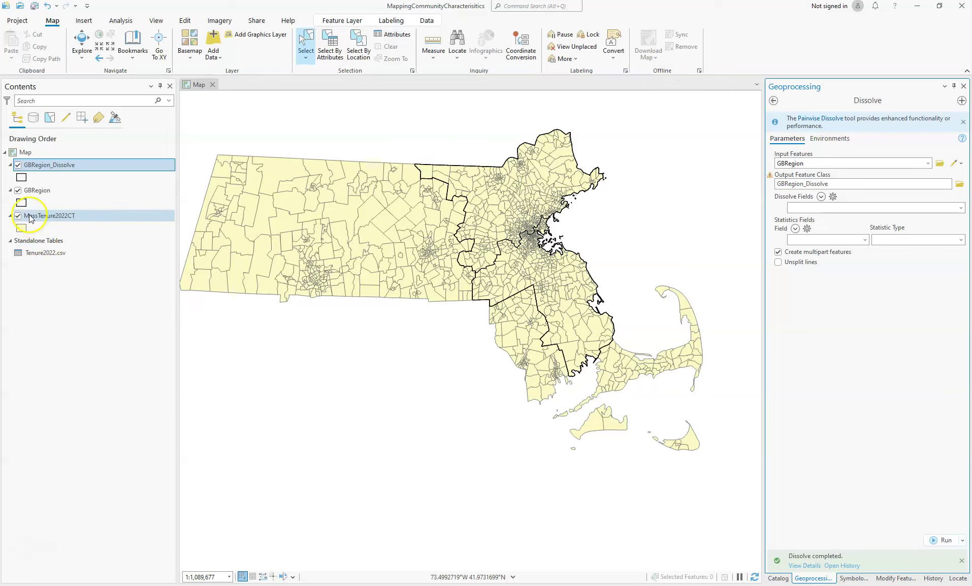
pyautogui.click(18, 190)
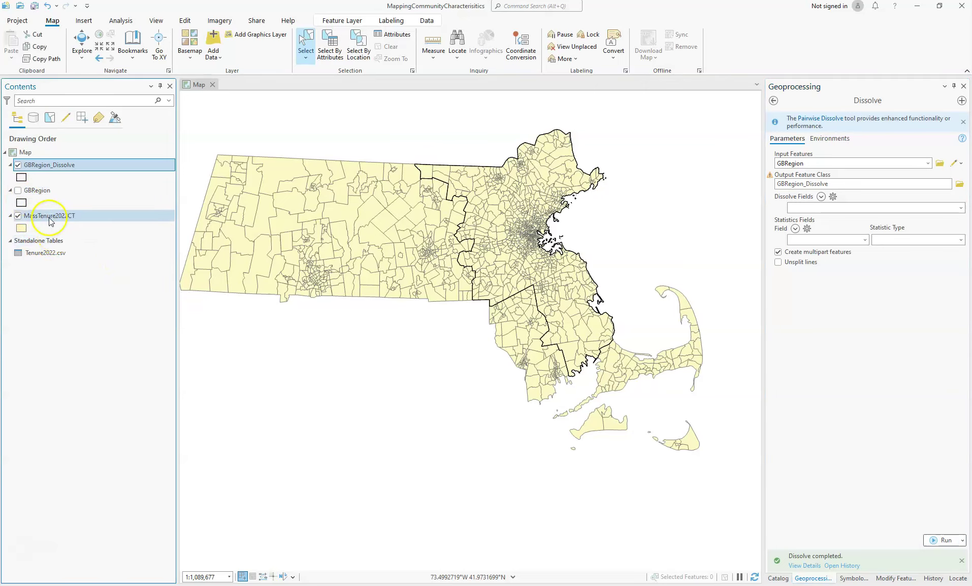
# - Compare the attribute tables of GBRegion_Dissolve and GBRegion, and close both tables
pyautogui.rightClick(81, 164)
pyautogui.click(95, 134)
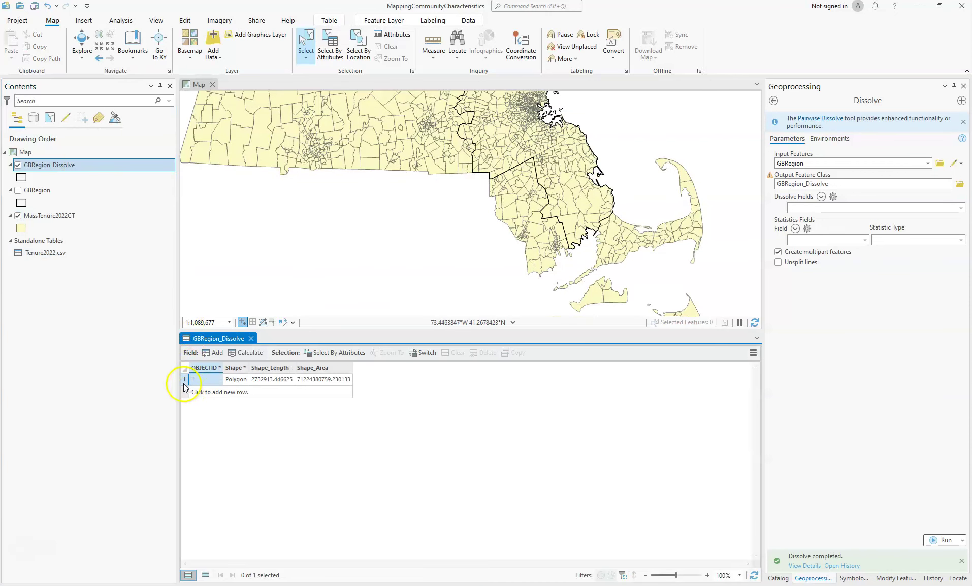
pyautogui.rightClick(44, 190)
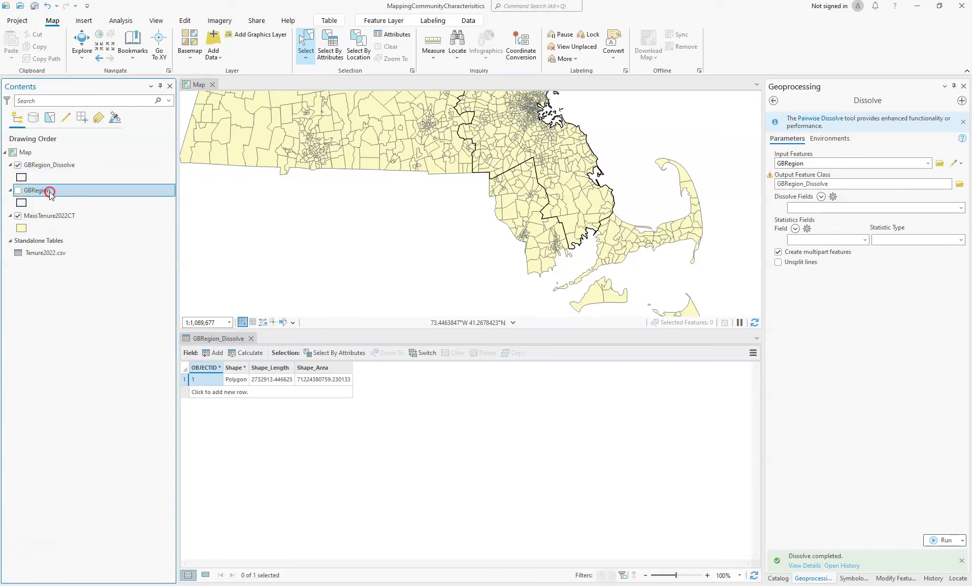
pyautogui.click(69, 164)
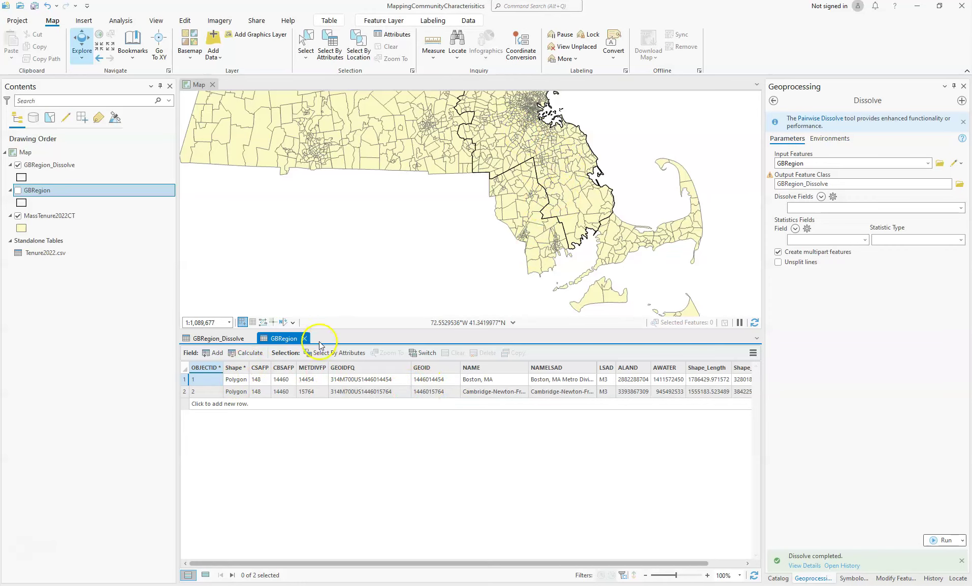
pyautogui.click(304, 338)
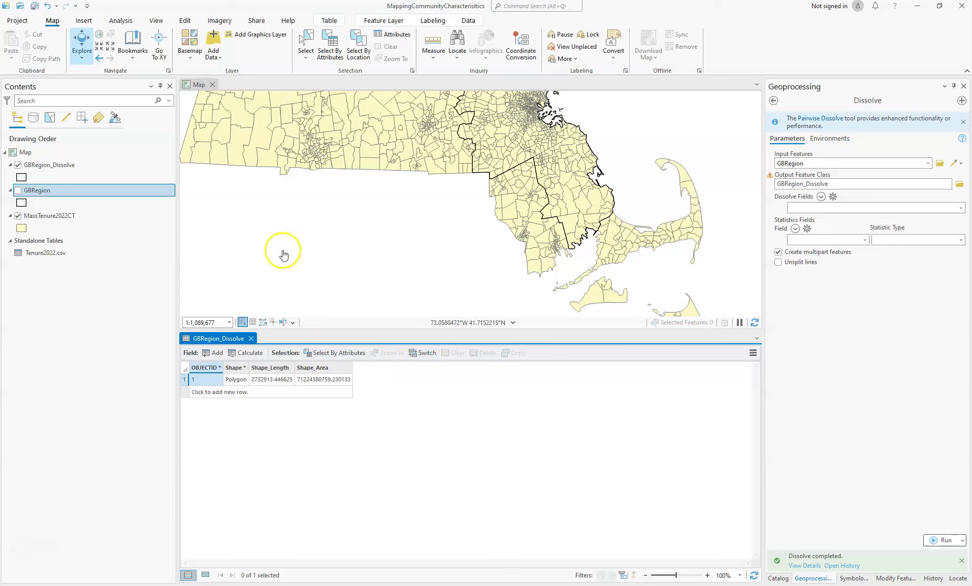
pyautogui.click(253, 339)
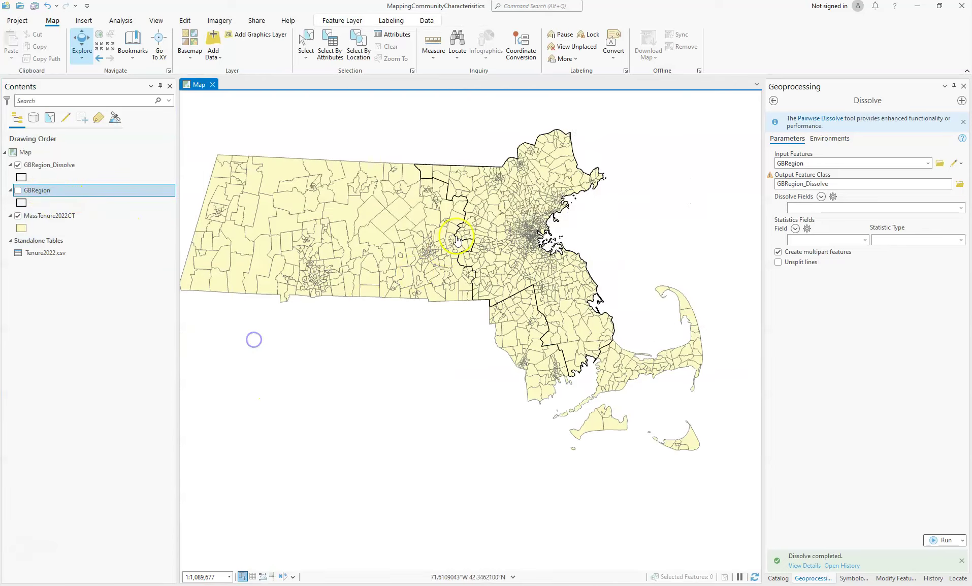
# - Remove the GBRegion layer from the map and delete the GBRegion feature class from the project geodatabase
pyautogui.rightClick(41, 192)
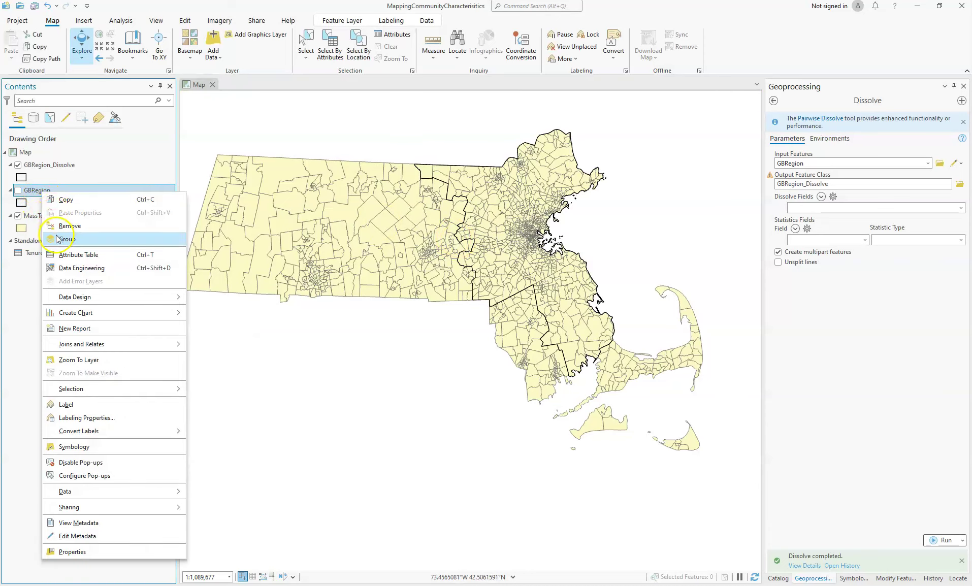
pyautogui.click(63, 227)
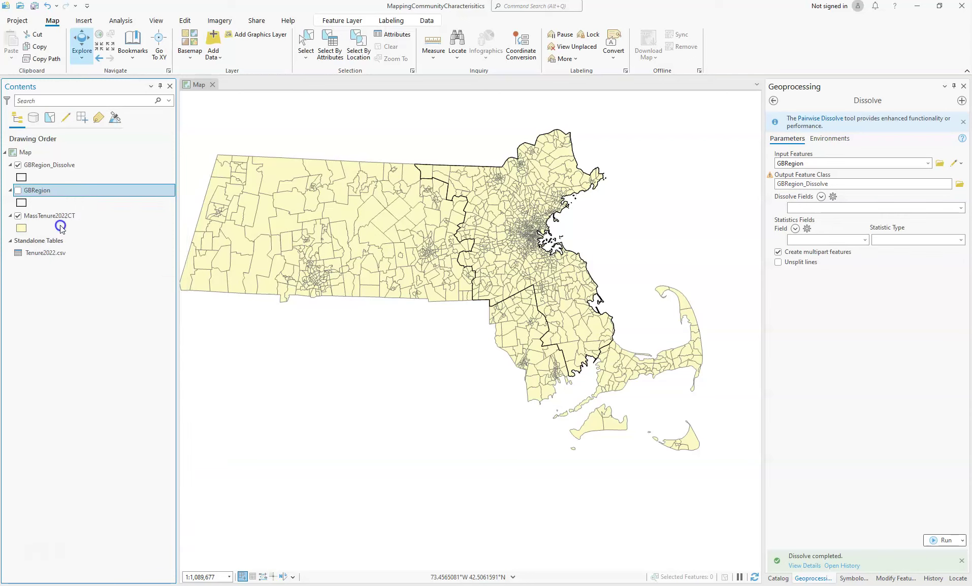
pyautogui.click(778, 578)
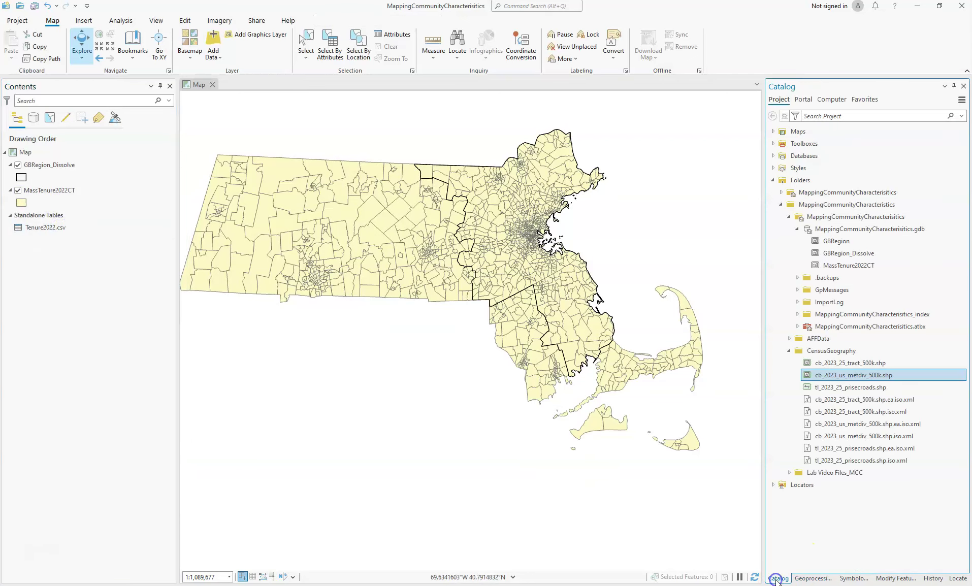
pyautogui.click(840, 242)
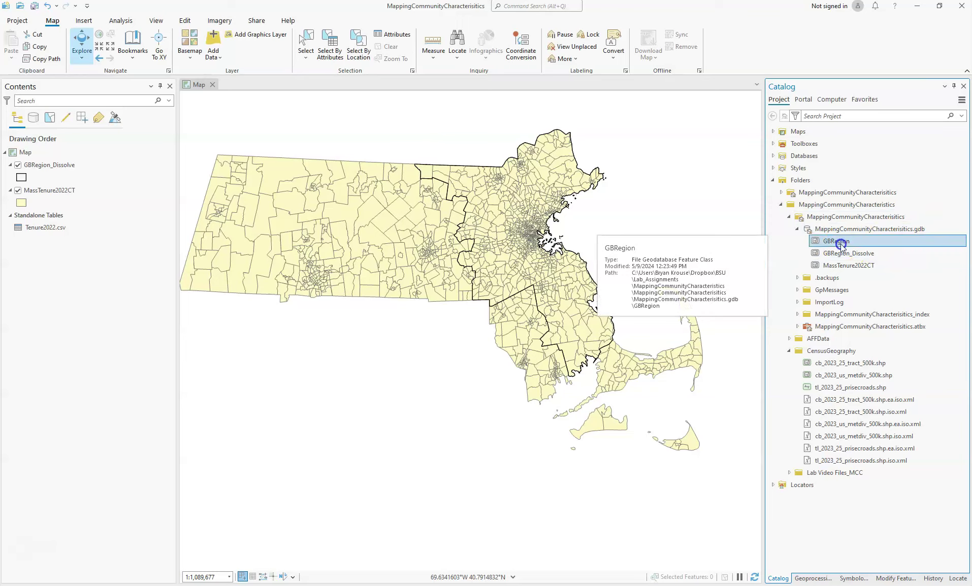
pyautogui.rightClick(841, 242)
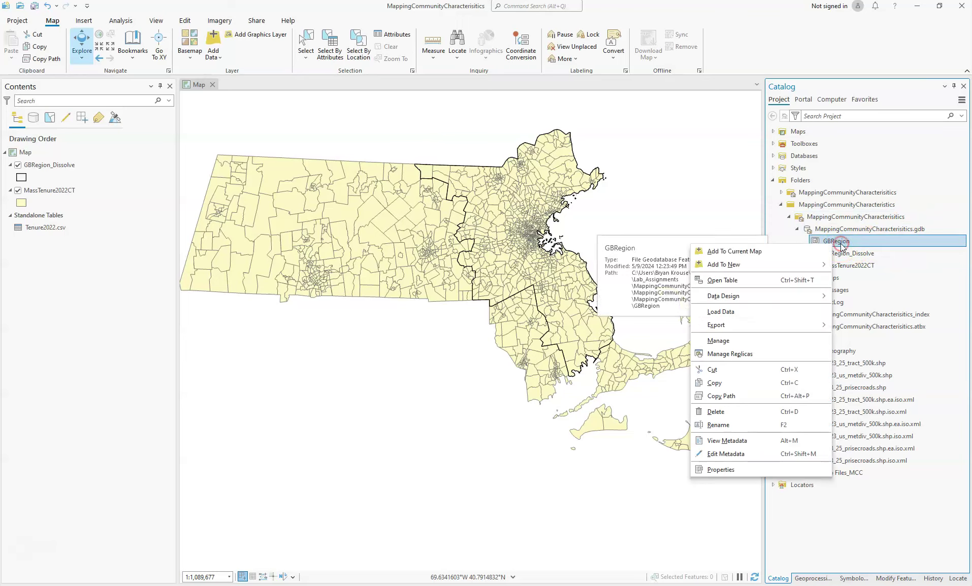
pyautogui.click(743, 412)
pyautogui.click(517, 315)
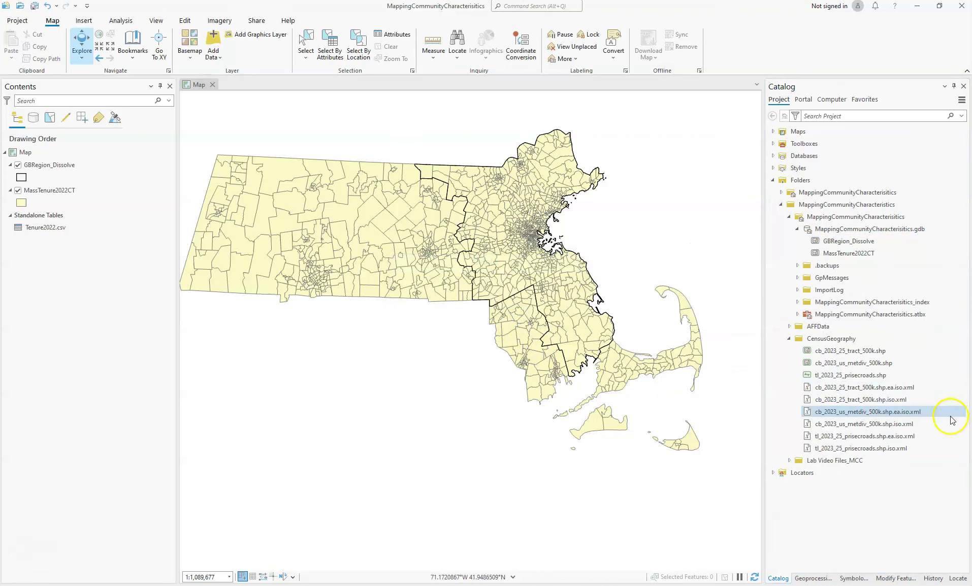
# - Set up the Clip tool with MassTenure2022CT as the input features and GBRegion_Dissolve as the clip features
pyautogui.moveTo(950, 416)
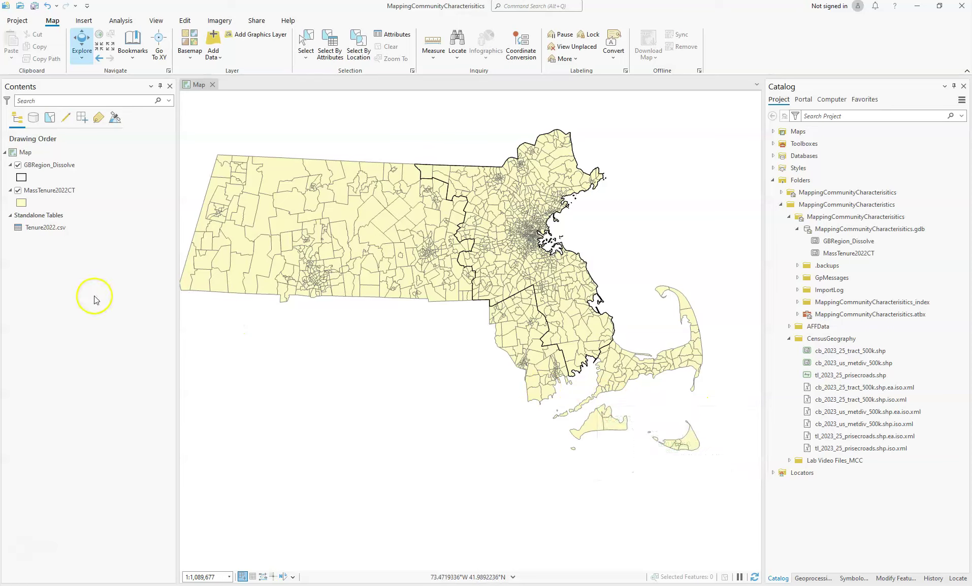
pyautogui.click(816, 579)
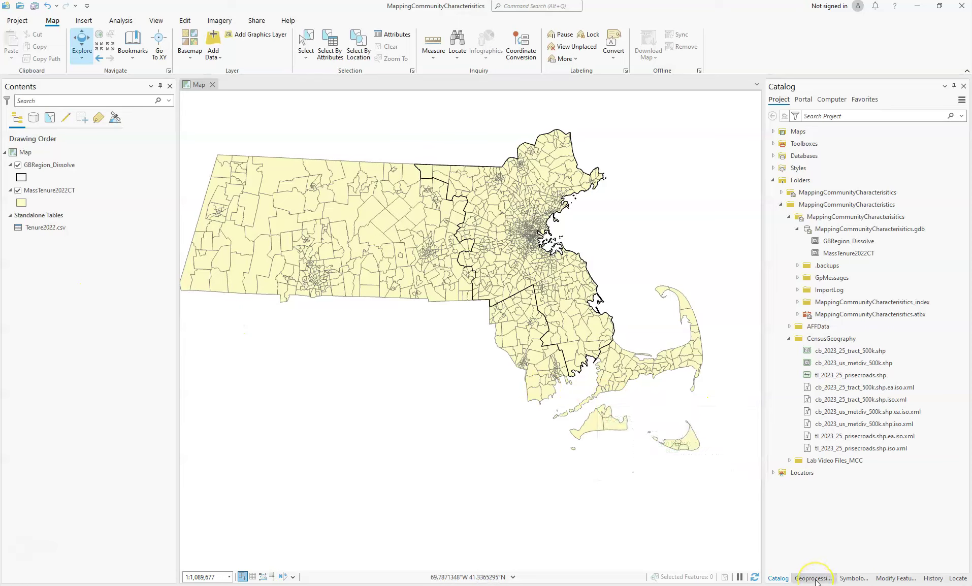
pyautogui.click(815, 579)
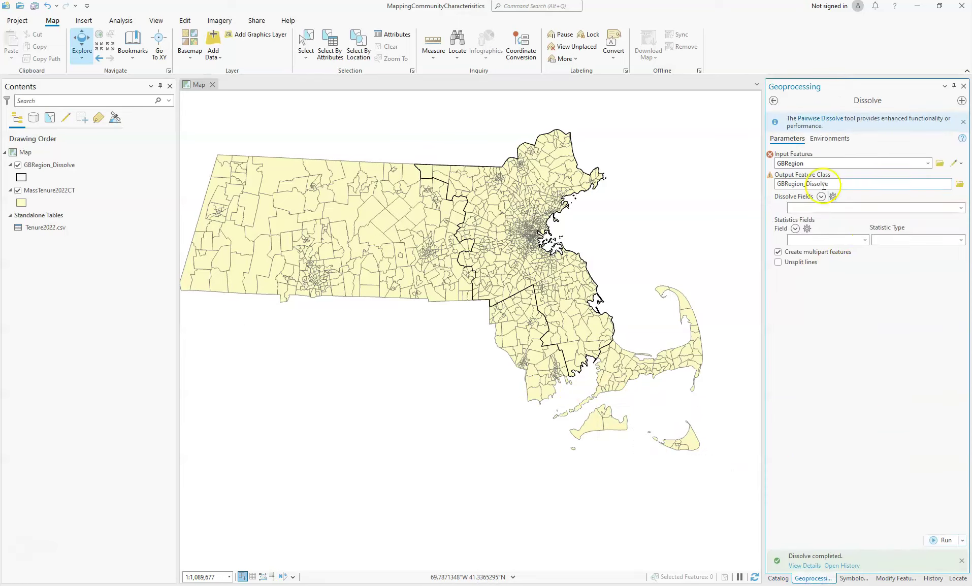
pyautogui.click(773, 103)
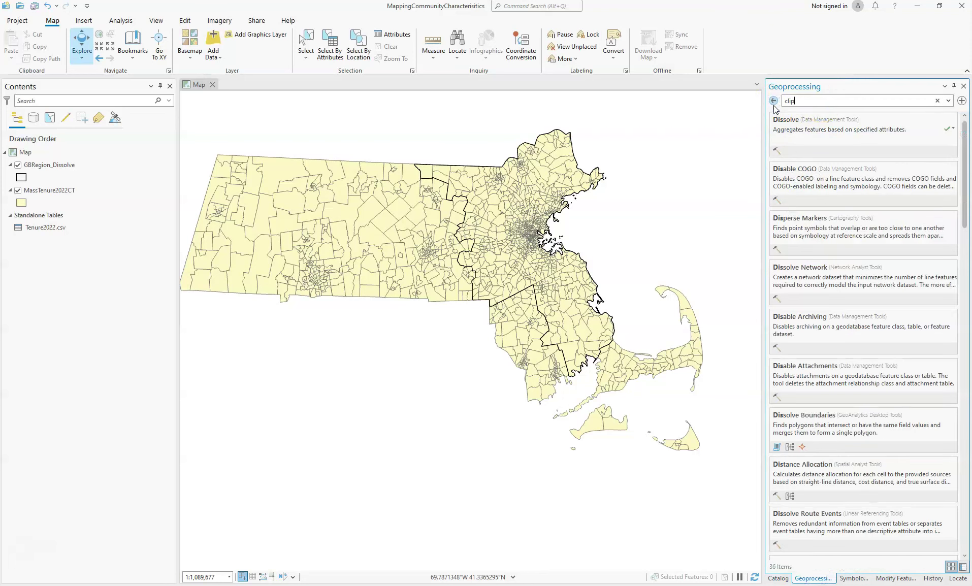
pyautogui.click(781, 119)
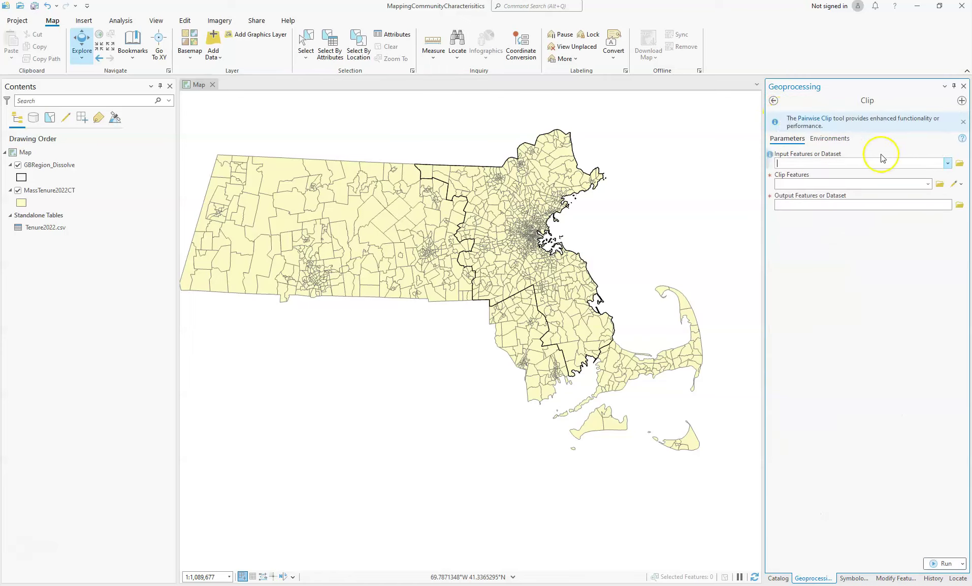
pyautogui.moveTo(770, 155)
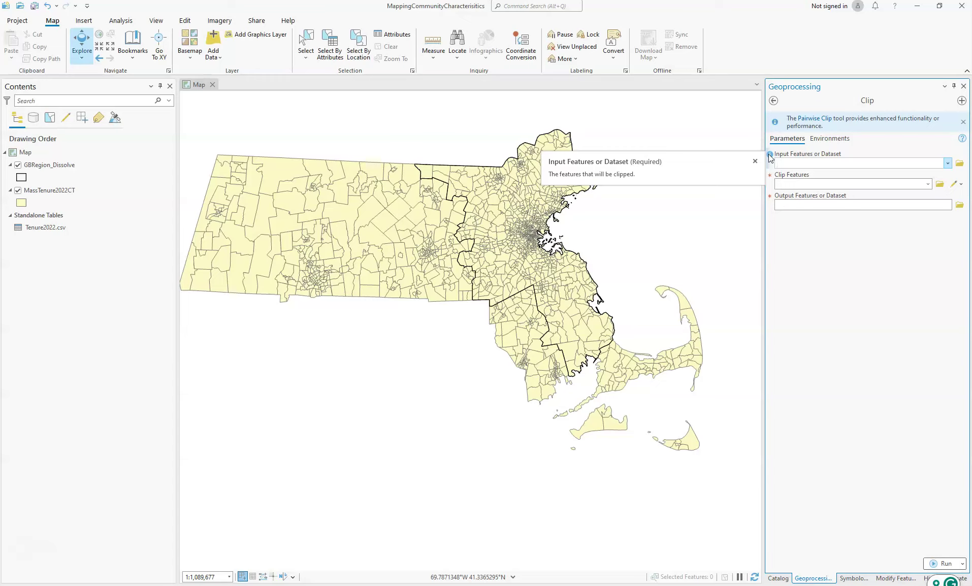
pyautogui.click(947, 163)
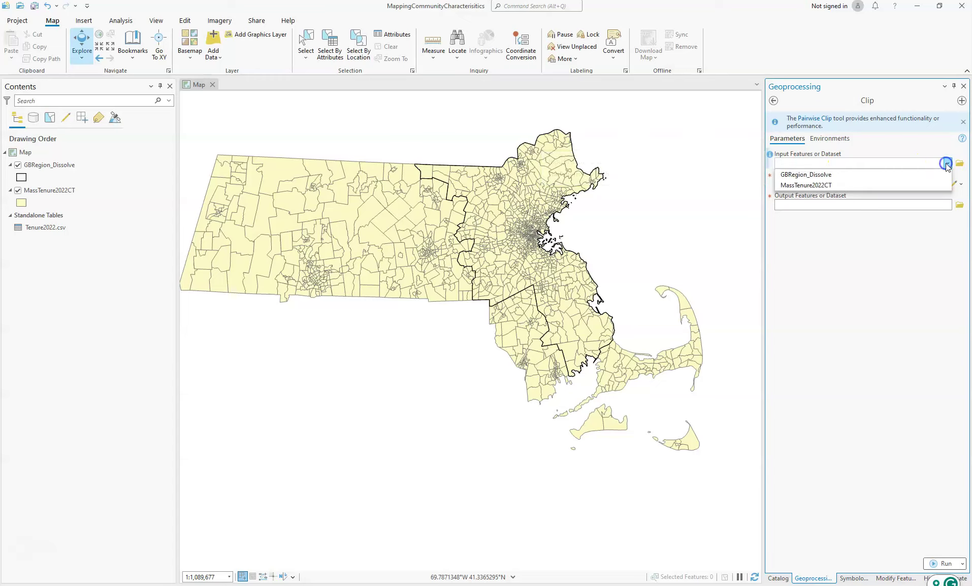
pyautogui.click(837, 186)
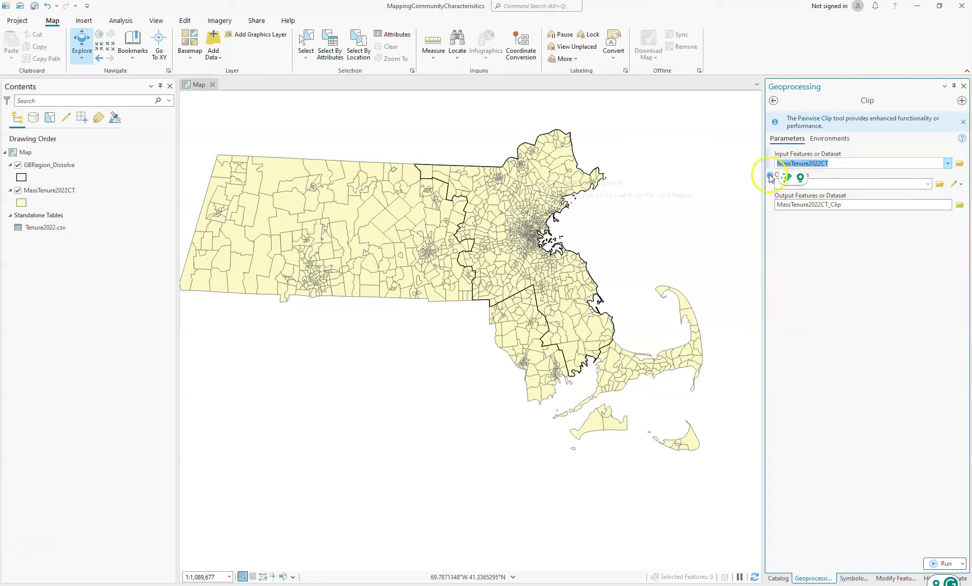
pyautogui.moveTo(769, 176)
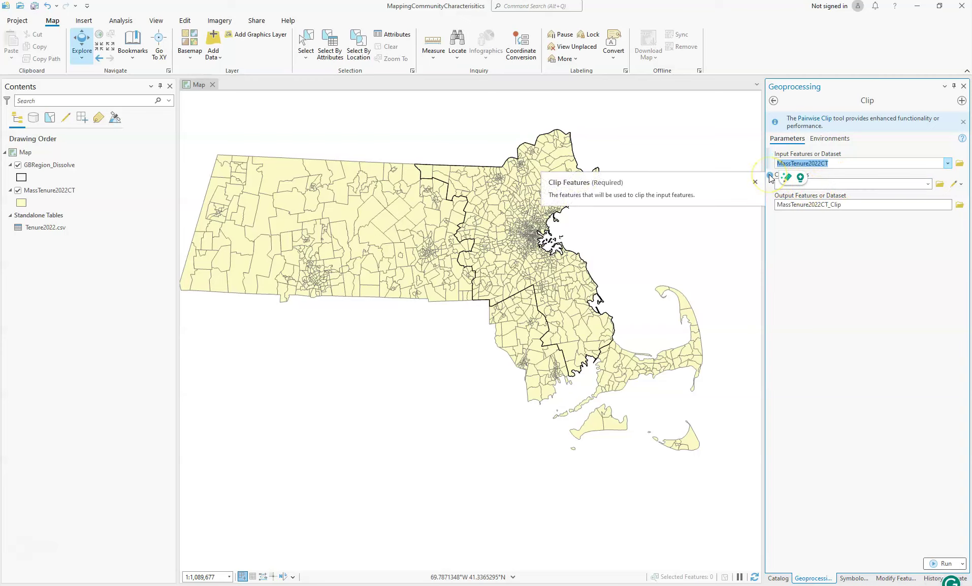
pyautogui.click(925, 184)
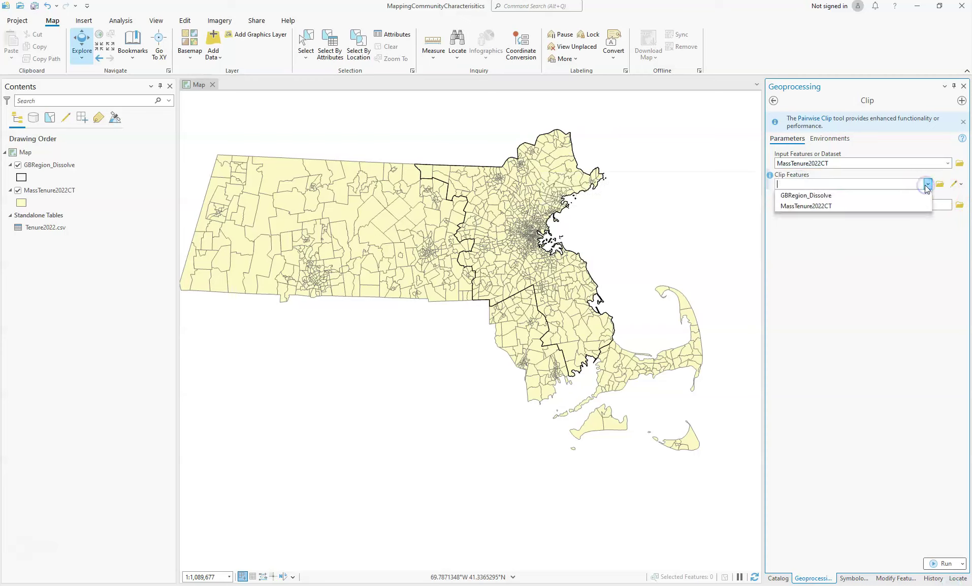
pyautogui.click(902, 196)
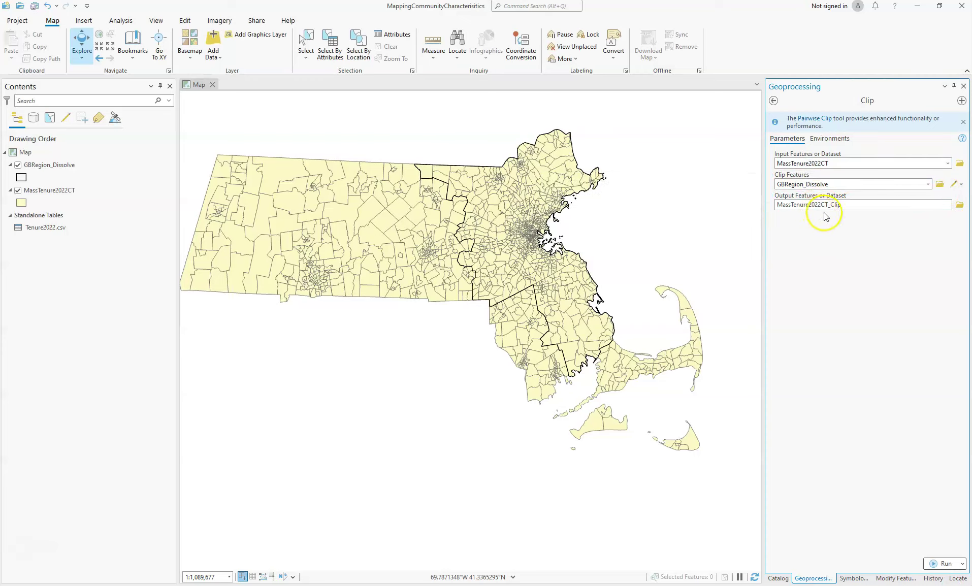
# - Name the clip output GBRegionTenure2022CT in the project geodatabase and run the Clip tool
pyautogui.click(852, 206)
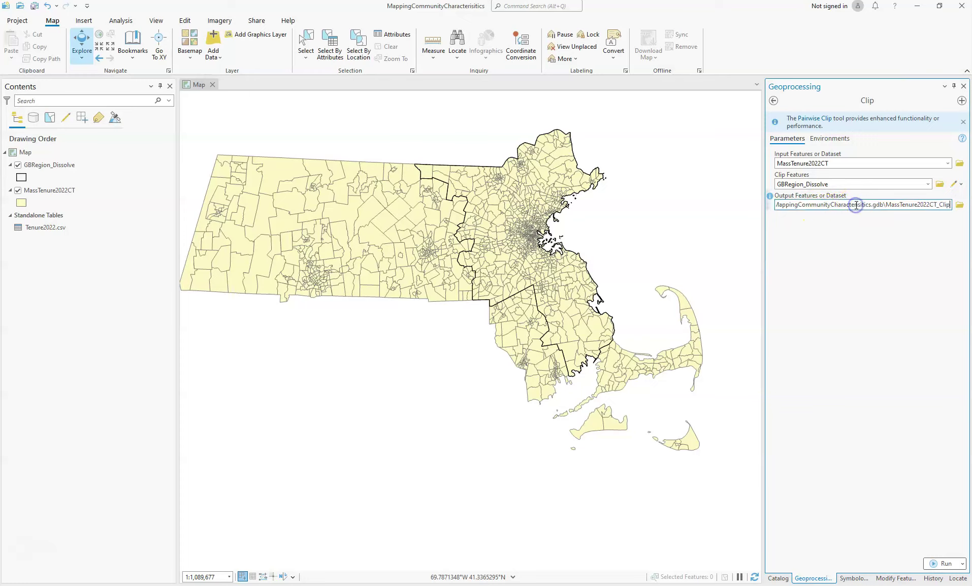
pyautogui.click(885, 204)
pyautogui.click(943, 206)
pyautogui.write('CT')
pyautogui.press('Delete')
pyautogui.press('Delete')
pyautogui.press('Delete')
pyautogui.click(910, 294)
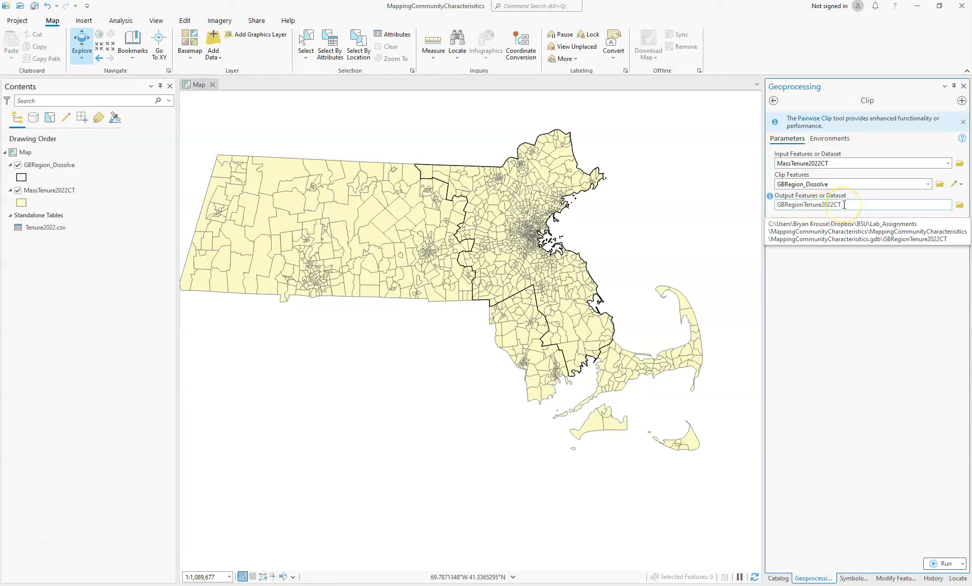
pyautogui.click(942, 563)
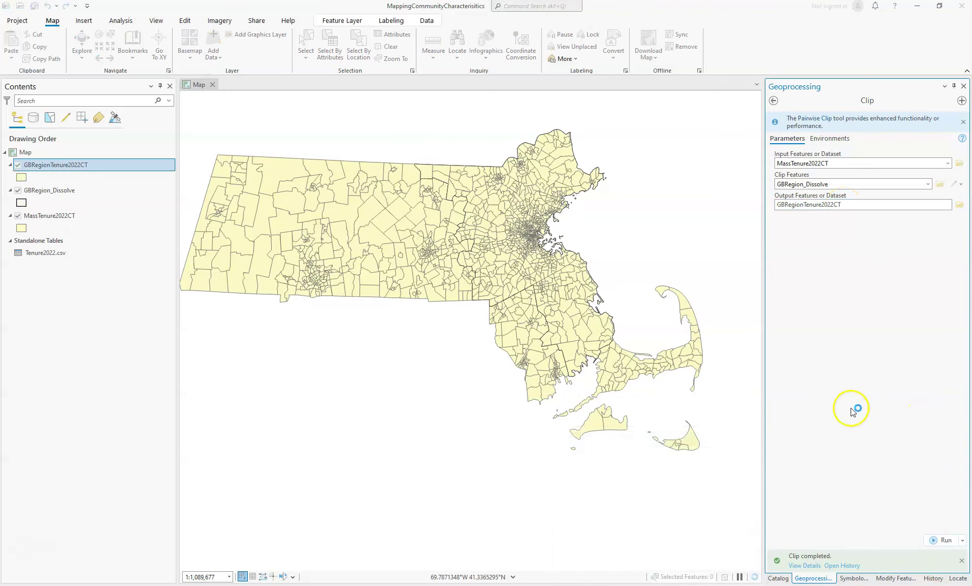
# - Hide the MassTenure2022CT layer and place GBRegion_Dissolve above GBRegionTenure2022CT in the drawing order
pyautogui.click(18, 216)
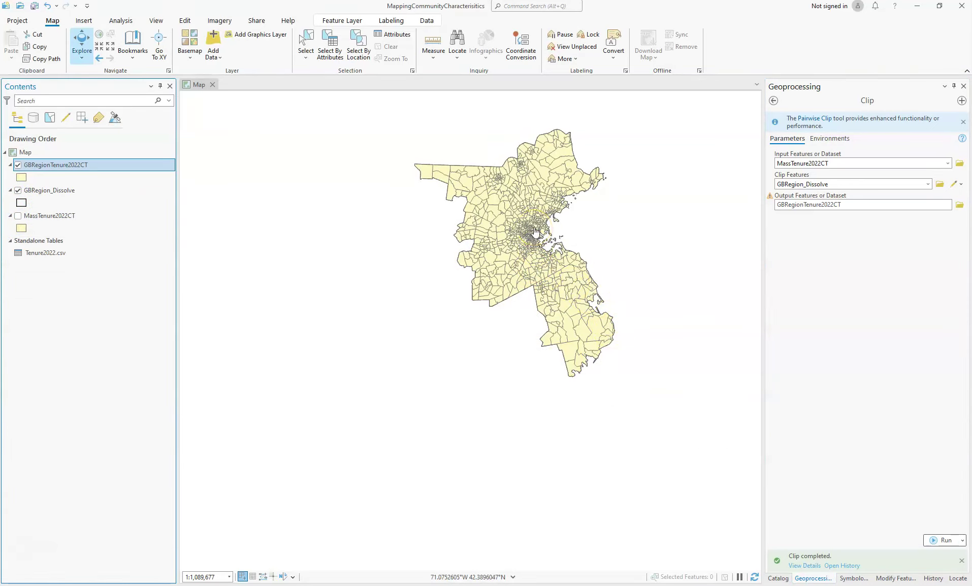
pyautogui.click(43, 192)
pyautogui.moveTo(42, 191); pyautogui.dragTo(45, 164)
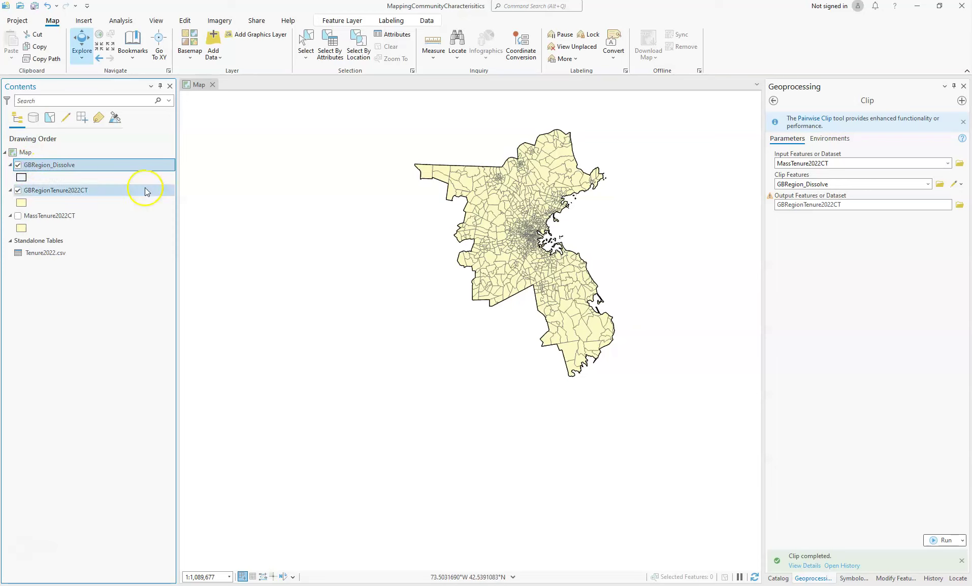
# - Hide the GBRegion_Dissolve layer and inspect the clipped GBRegionTenure2022CT tracts up close
pyautogui.click(18, 166)
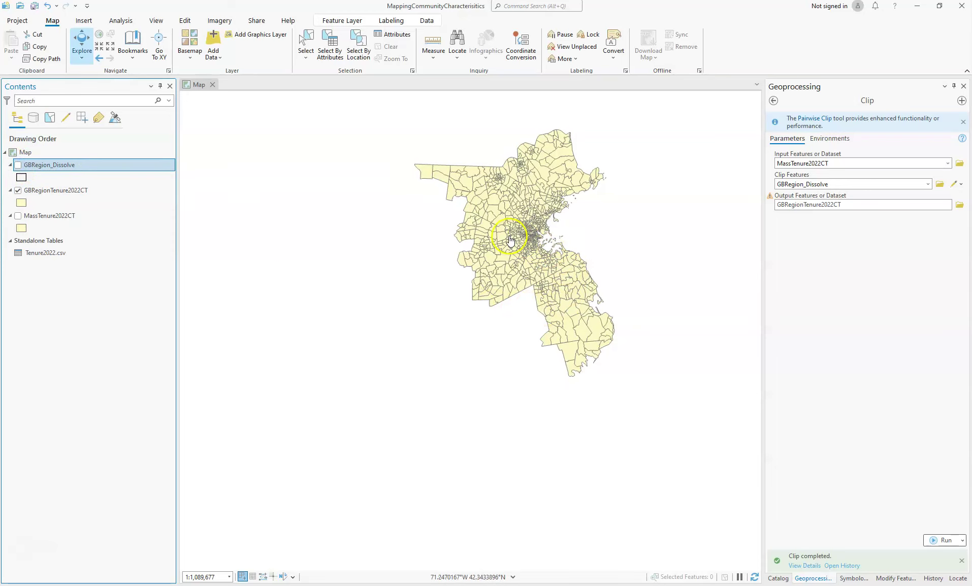
pyautogui.click(535, 207)
pyautogui.scroll(4, 508, 304)
pyautogui.scroll(-2, 503, 269)
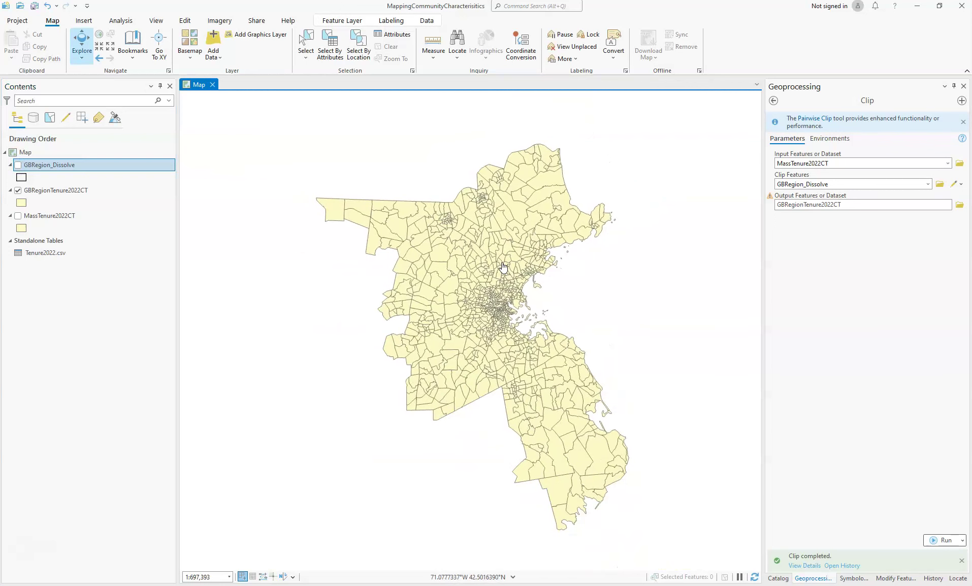